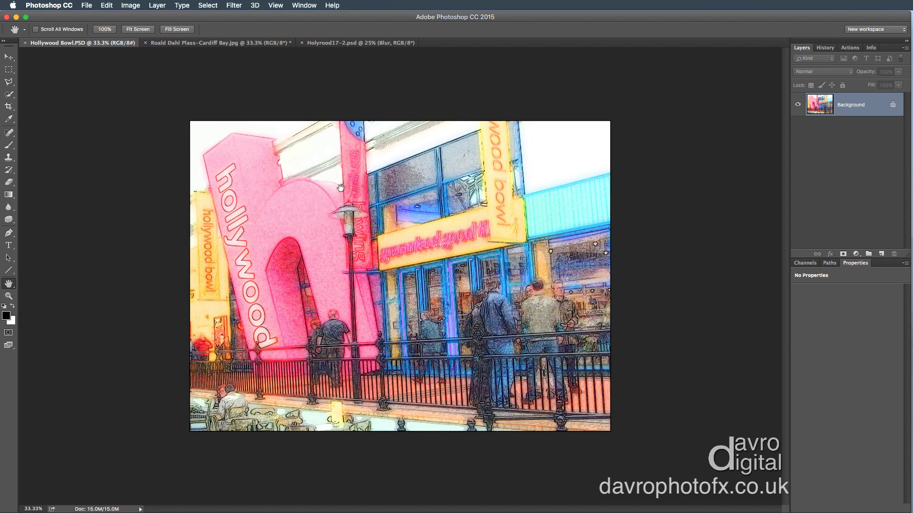
# - Switch to the Roald Dahl Plass–Cardiff Bay photo, show the list of actions and inspect the contents of the Resize set
pyautogui.click(243, 45)
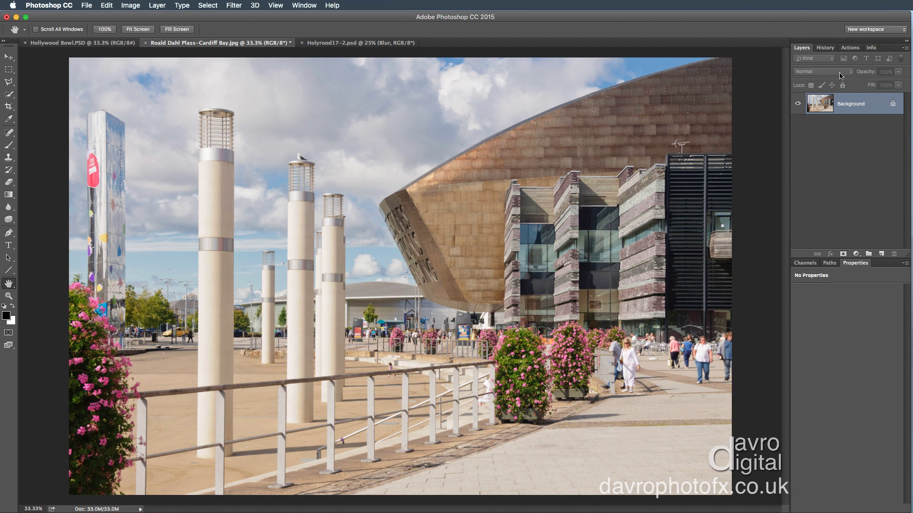
pyautogui.click(850, 48)
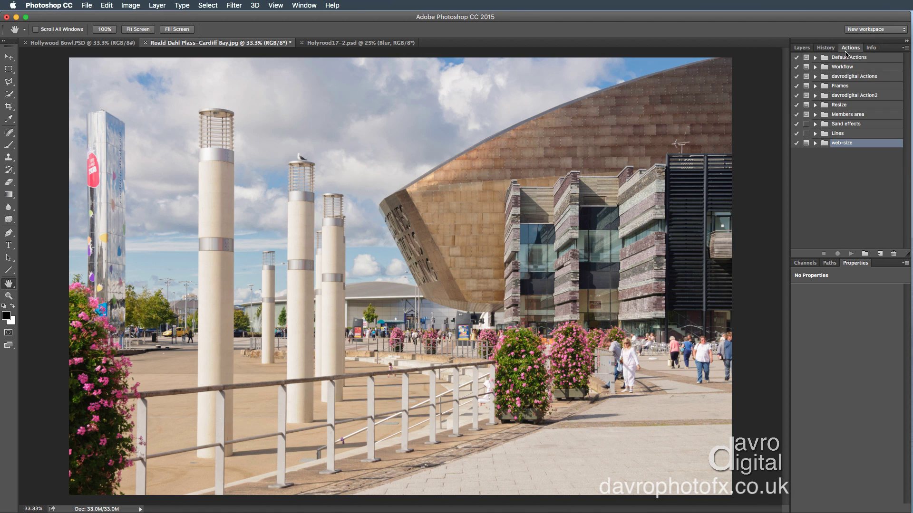
pyautogui.click(304, 5)
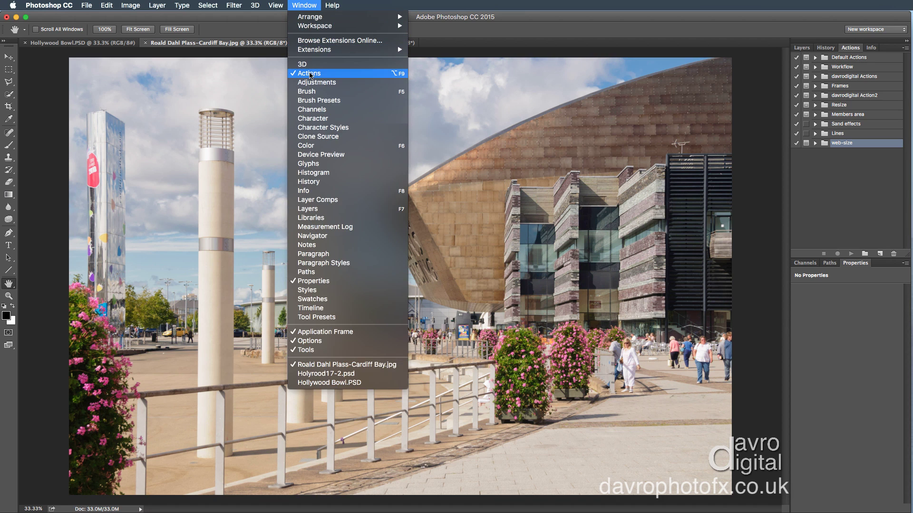
pyautogui.click(588, 36)
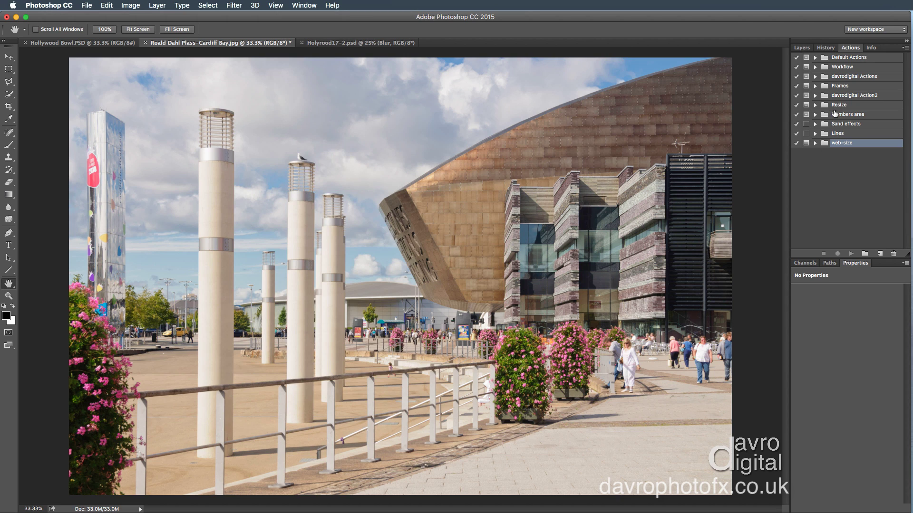
pyautogui.click(815, 105)
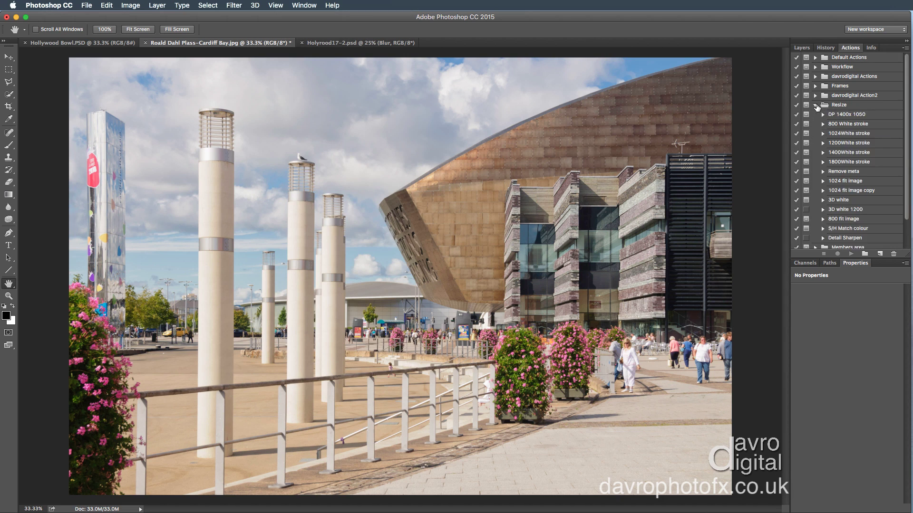
pyautogui.click(816, 105)
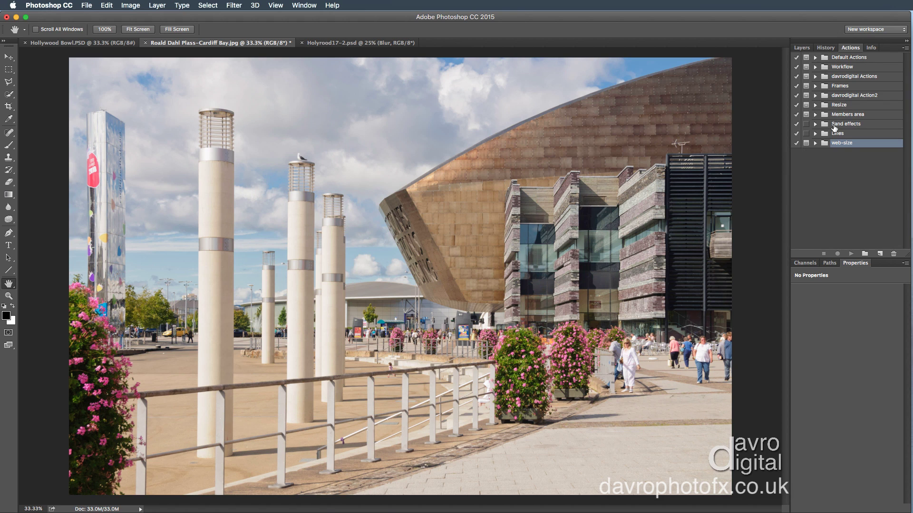
# - Create a new action set named Effects
pyautogui.click(864, 254)
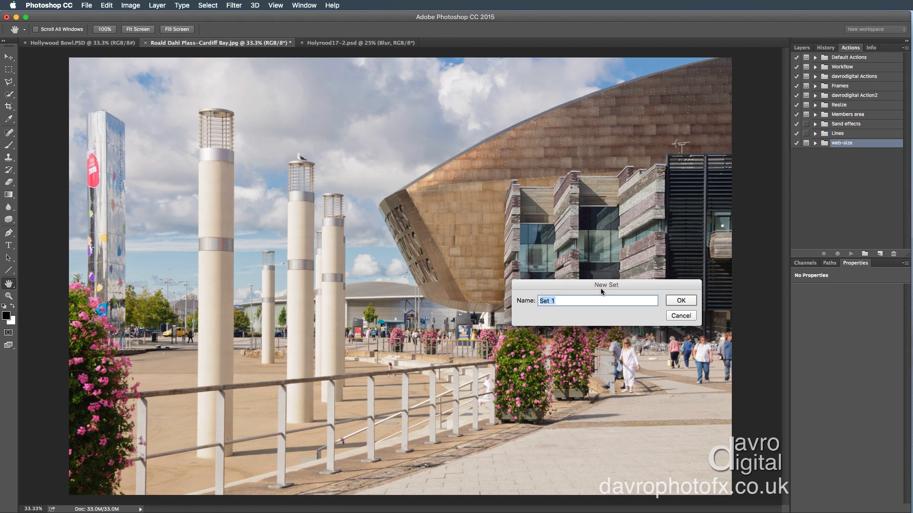
pyautogui.write('Effects')
pyautogui.press('Return')
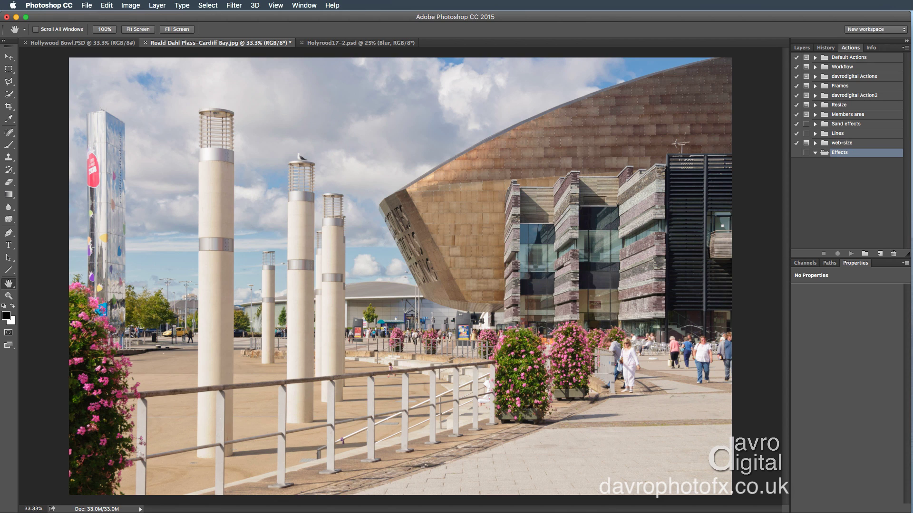
# - Create an action named Hollywood bowl 2015 in the Effects set and start recording it
pyautogui.click(880, 254)
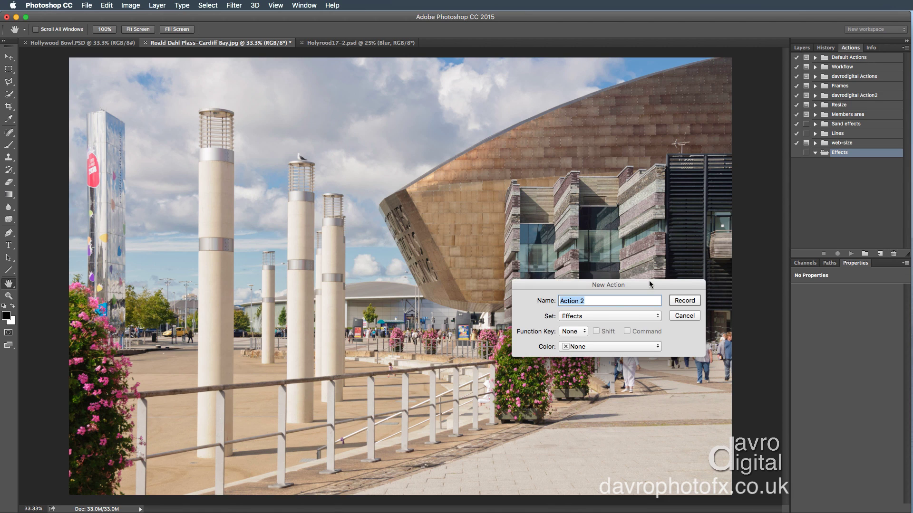
pyautogui.write('Hollywood bowl 2015')
pyautogui.click(595, 316)
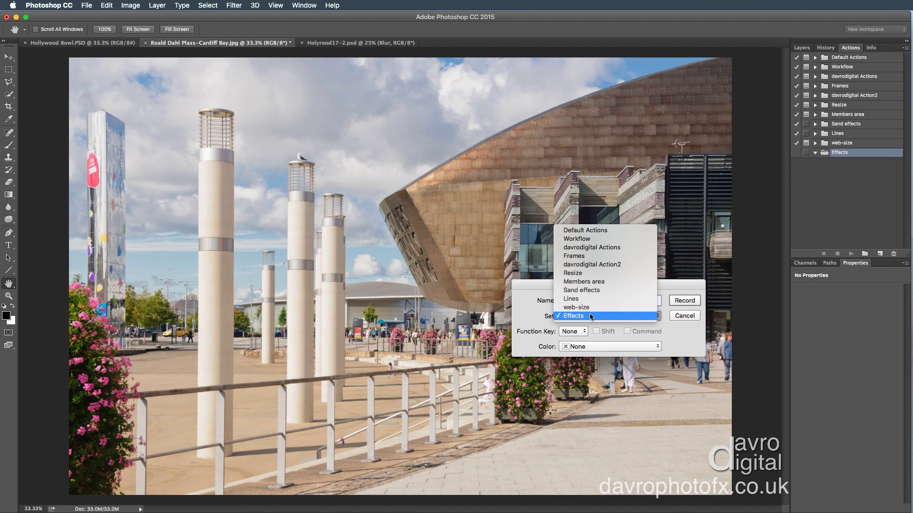
pyautogui.click(590, 315)
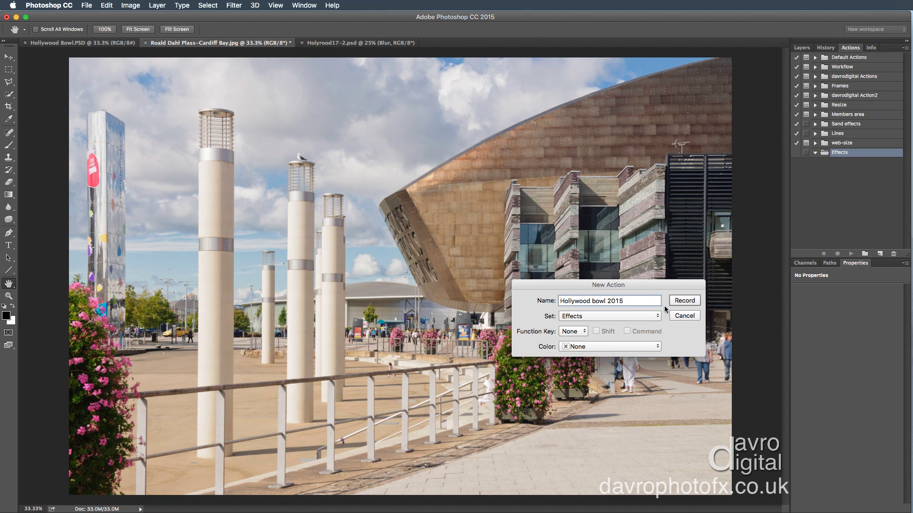
pyautogui.click(685, 300)
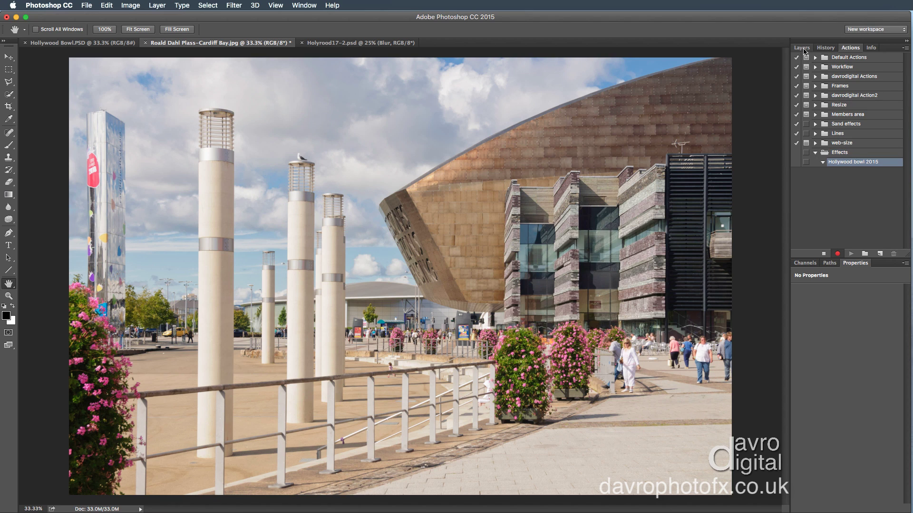
# - Duplicate the Background layer twice and rename the uppermost copy as Lines
pyautogui.click(802, 48)
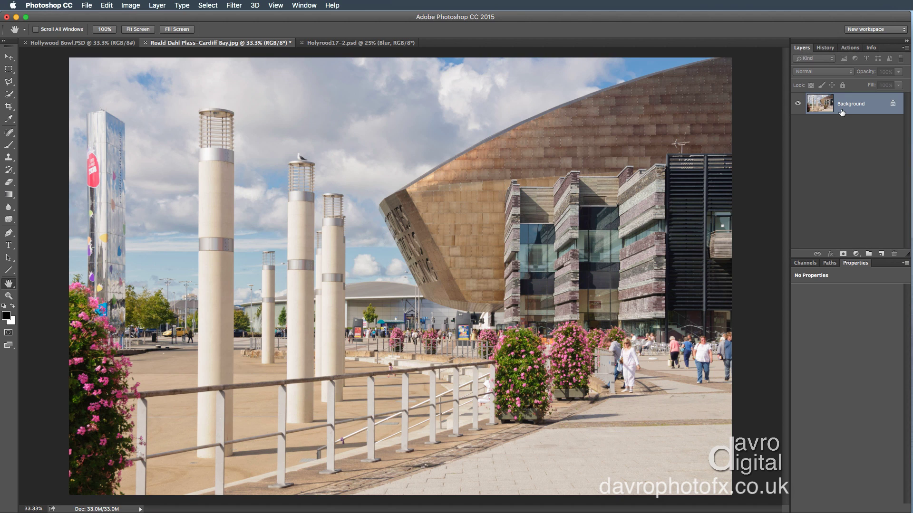
pyautogui.moveTo(842, 113); pyautogui.dragTo(841, 109)
pyautogui.press('super+j')
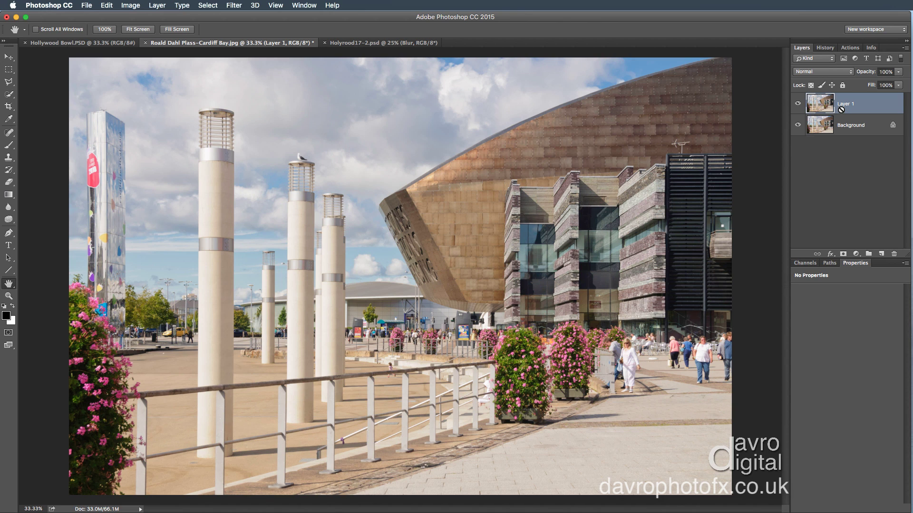
pyautogui.press('super+j')
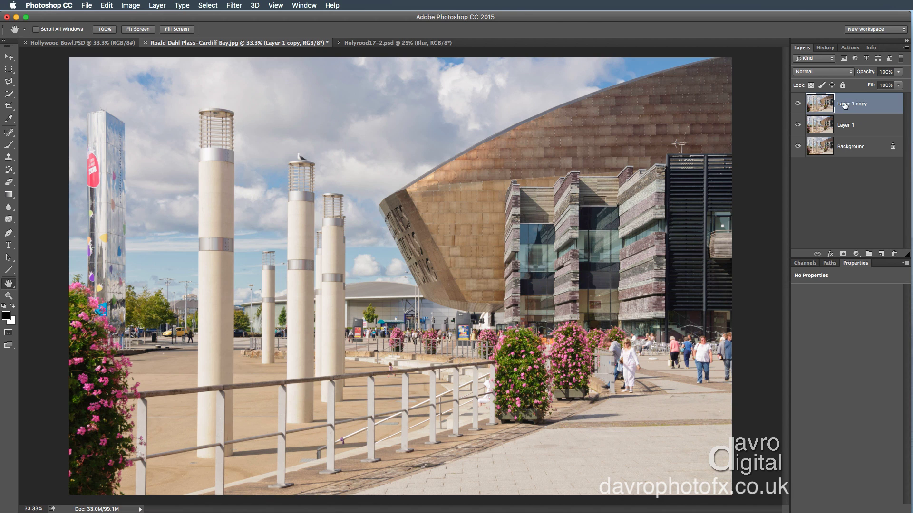
pyautogui.doubleClick(850, 104)
pyautogui.write('L')
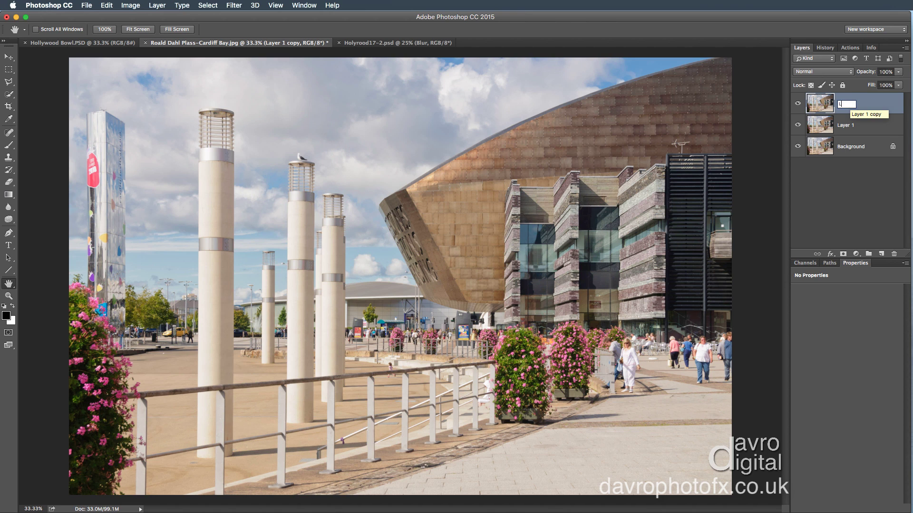
pyautogui.press('Return')
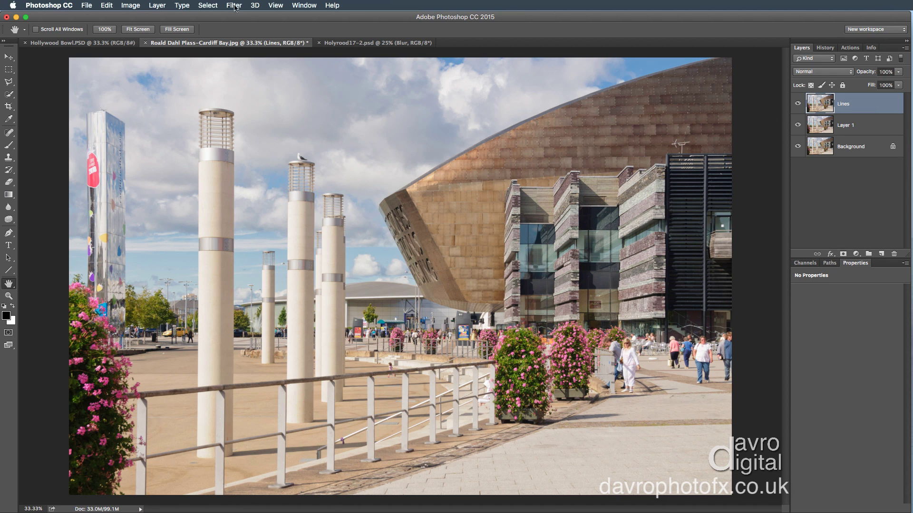
# - Apply the Find Edges filter to the Lines layer and desaturate the result to black and white
pyautogui.click(233, 5)
pyautogui.moveTo(242, 181)
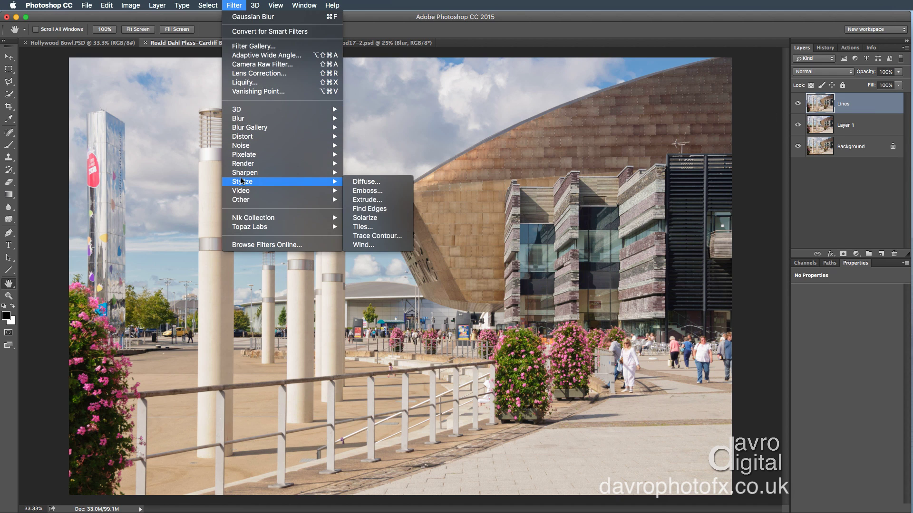
pyautogui.click(401, 210)
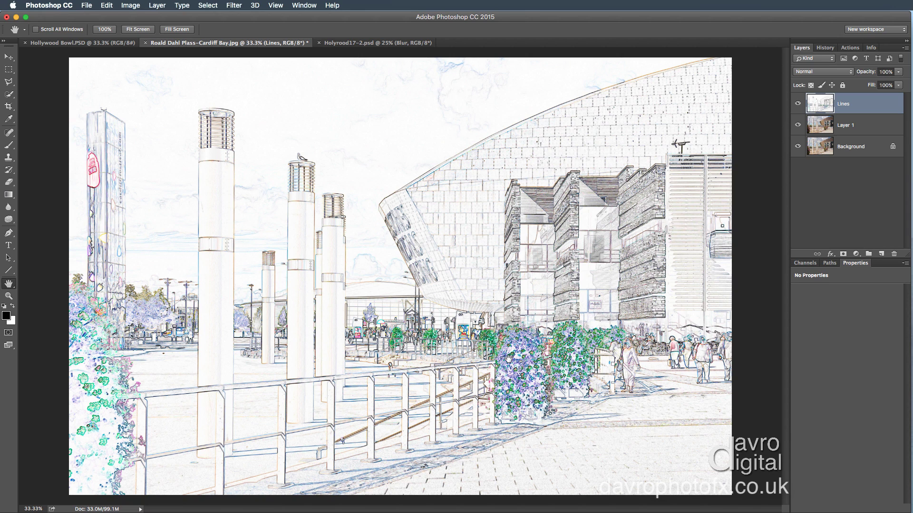
pyautogui.press('super+space')
pyautogui.press('super+shift+u')
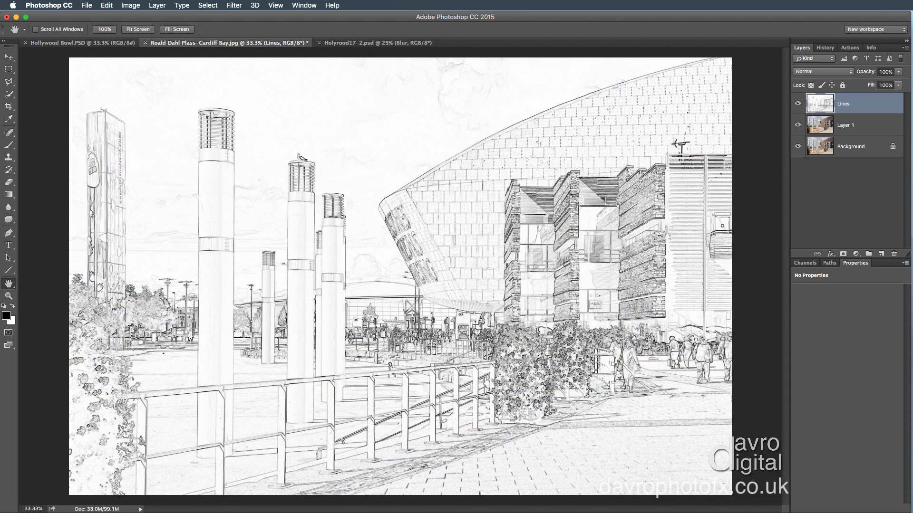
# - Hide the Lines layer and rename Layer 1 beneath it as Blur
pyautogui.click(798, 105)
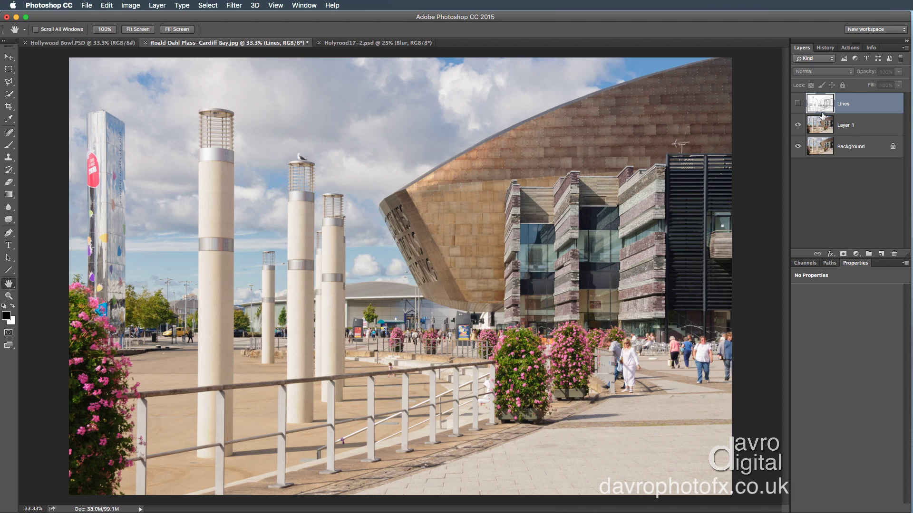
pyautogui.click(850, 128)
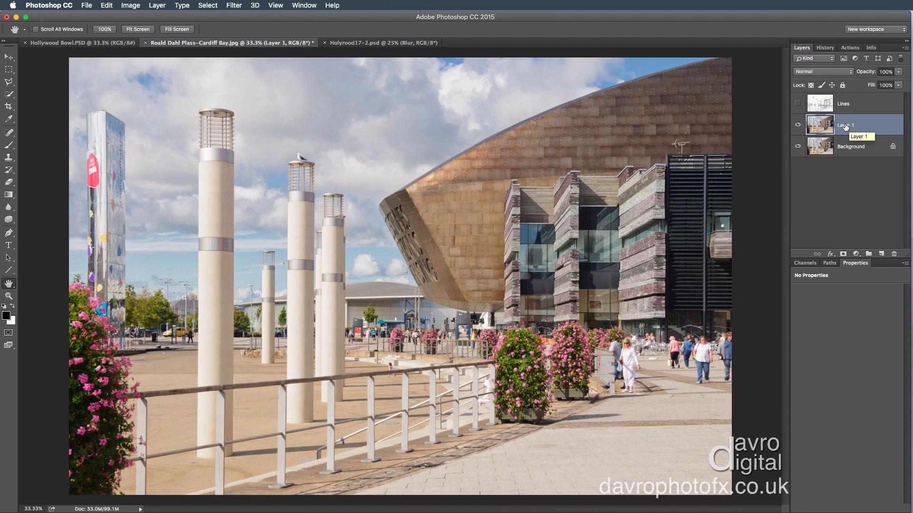
pyautogui.doubleClick(847, 126)
pyautogui.write('B')
pyautogui.press('Return')
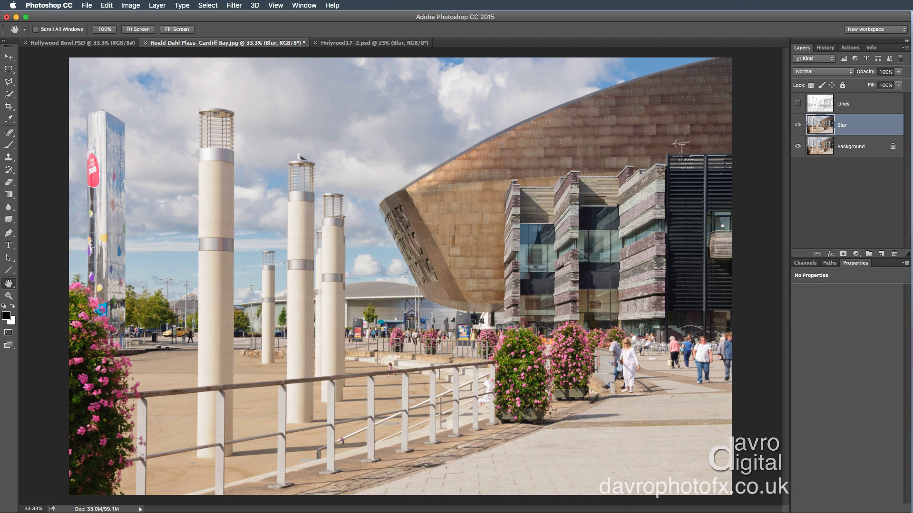
# - Apply a Gaussian Blur with a radius of about 23 pixels to the Blur layer
pyautogui.click(235, 5)
pyautogui.moveTo(265, 119)
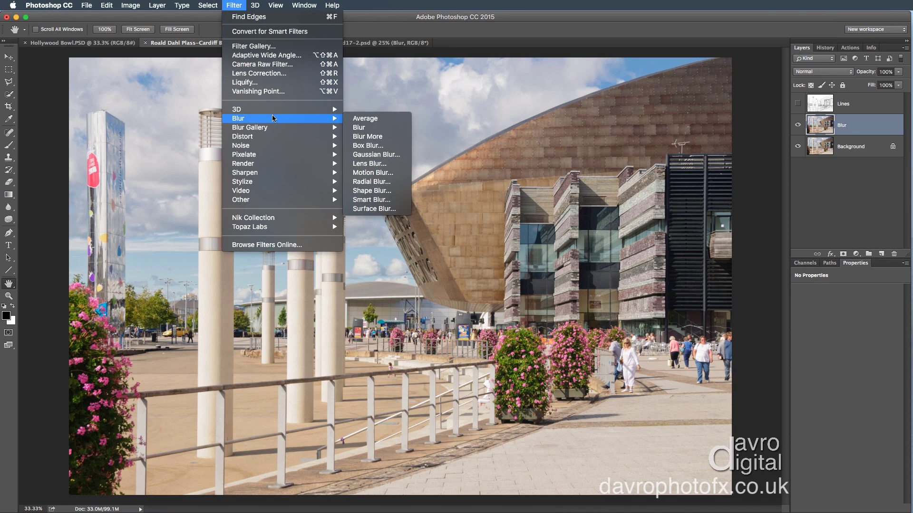
pyautogui.click(376, 155)
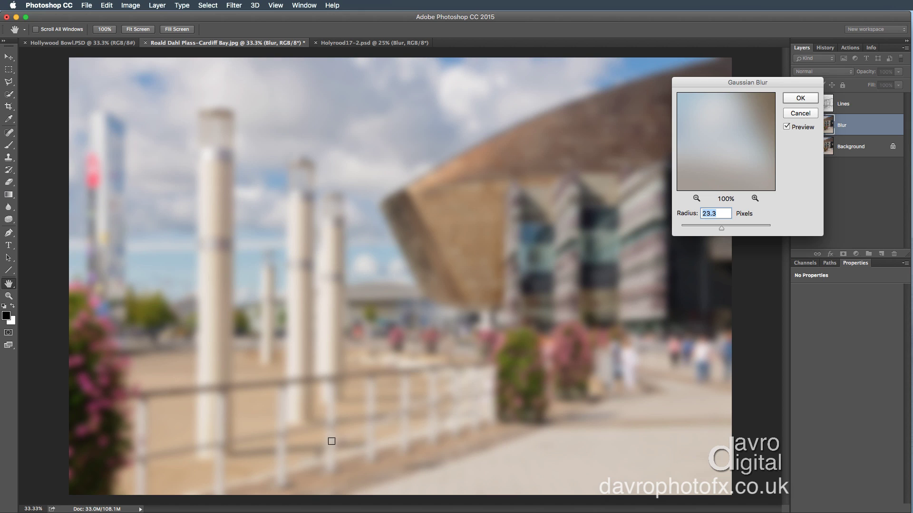
pyautogui.moveTo(723, 227); pyautogui.dragTo(722, 230)
pyautogui.click(800, 98)
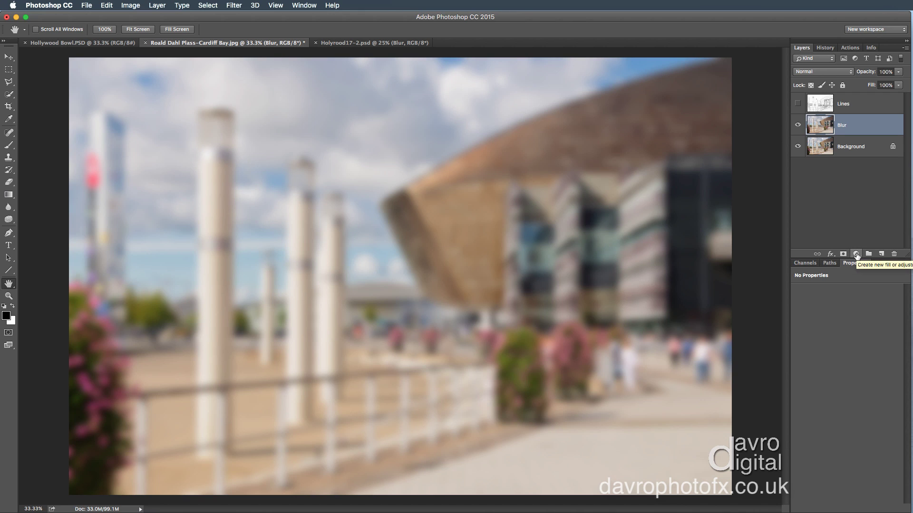
# - Add a Hue/Saturation adjustment above the Blur layer with saturation +30 and clip it to that layer
pyautogui.click(856, 254)
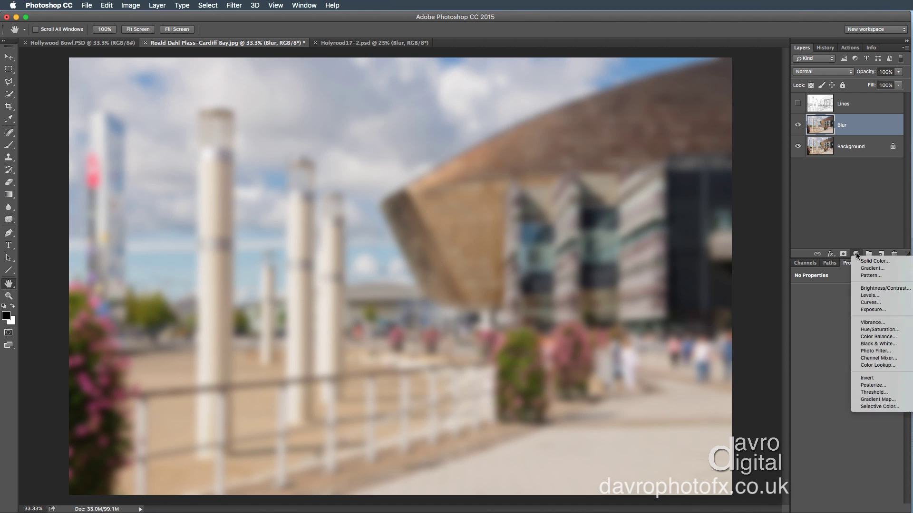
pyautogui.click(875, 330)
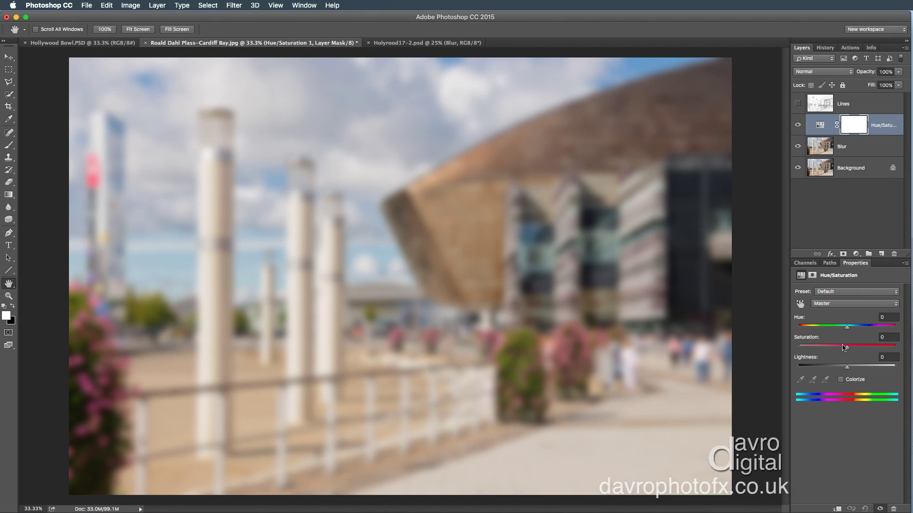
pyautogui.moveTo(849, 350); pyautogui.dragTo(863, 350)
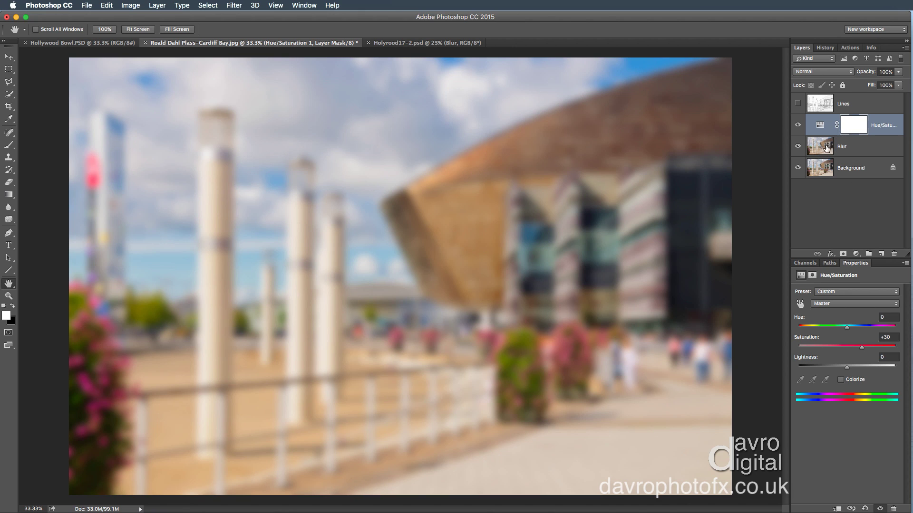
pyautogui.click(838, 509)
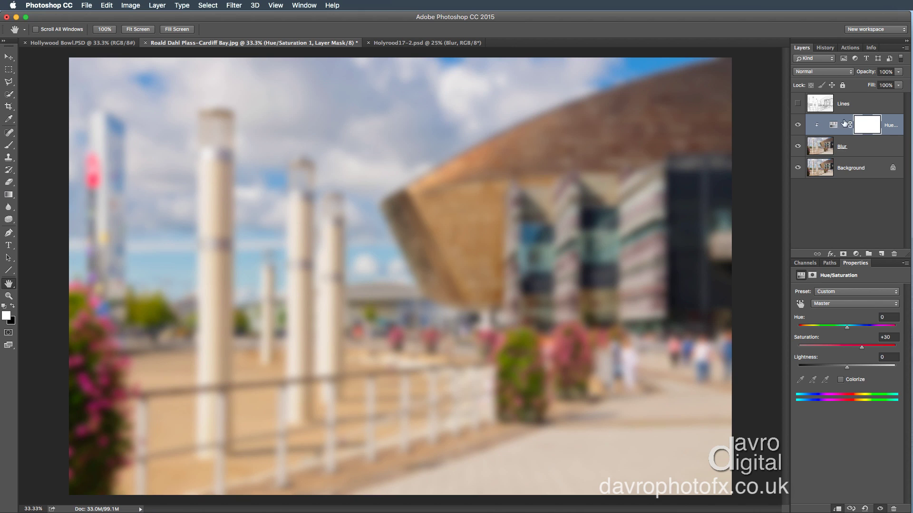
# - Show the Lines layer again, set its blend mode to Luminosity and reduce its opacity to 67%
pyautogui.click(857, 104)
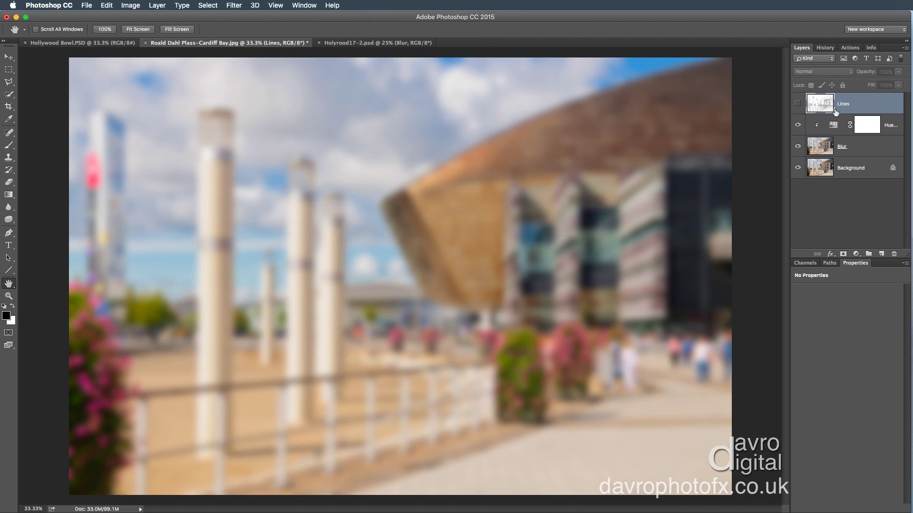
pyautogui.click(802, 107)
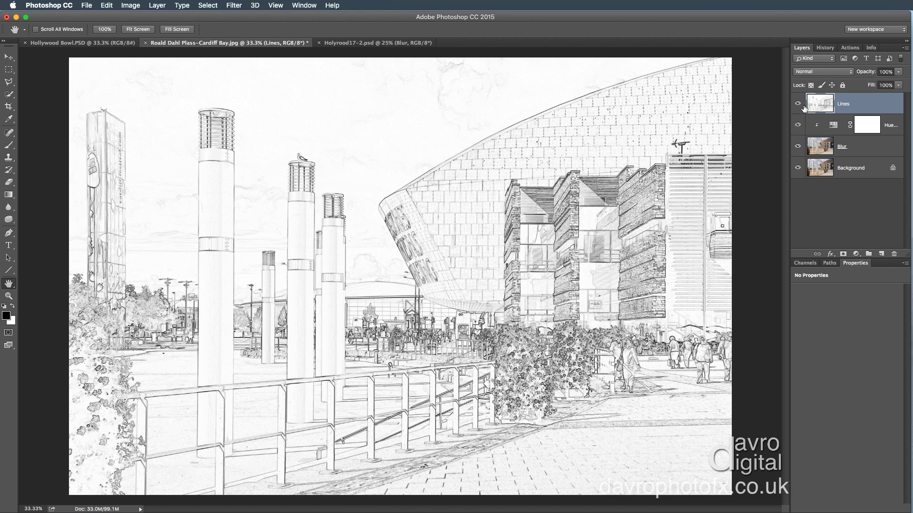
pyautogui.click(821, 73)
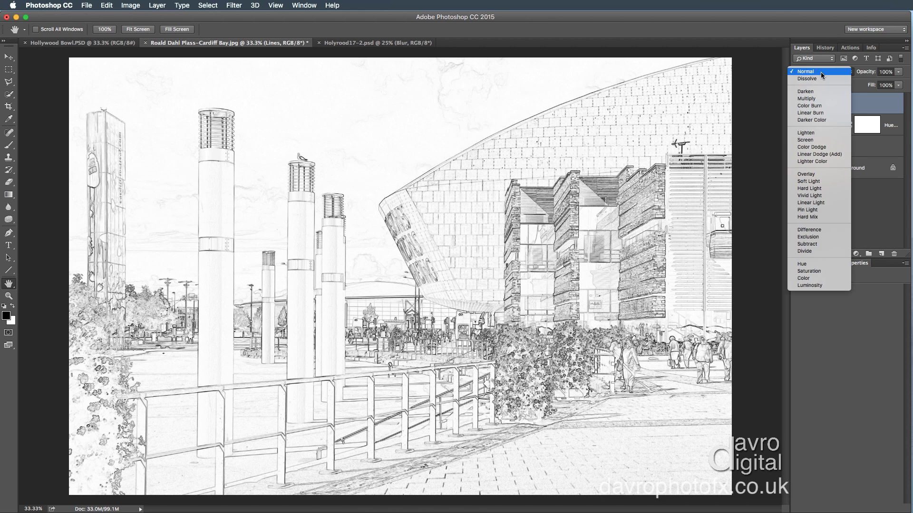
pyautogui.click(819, 285)
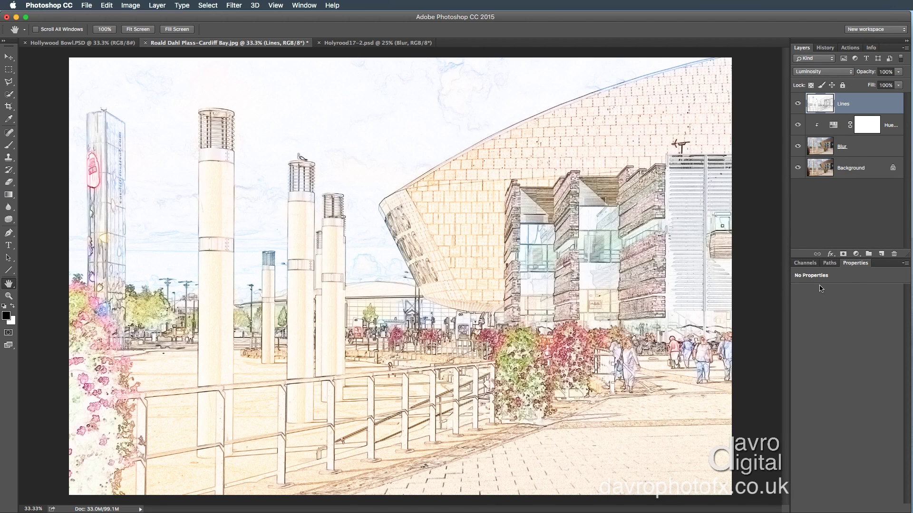
pyautogui.moveTo(866, 72); pyautogui.dragTo(852, 72)
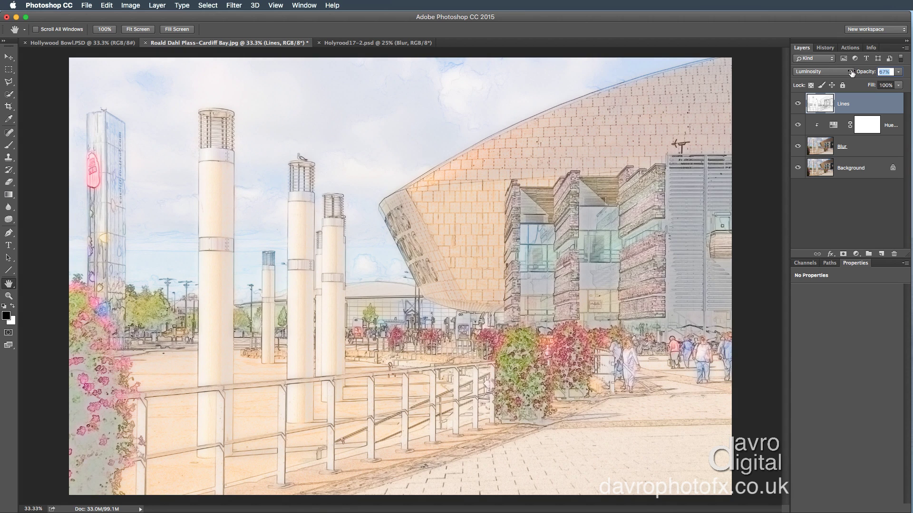
# - Lower the Lines layer's opacity to 63% and add a Levels adjustment above it with input levels 42, 0.80 and 246
pyautogui.moveTo(851, 73); pyautogui.dragTo(849, 73)
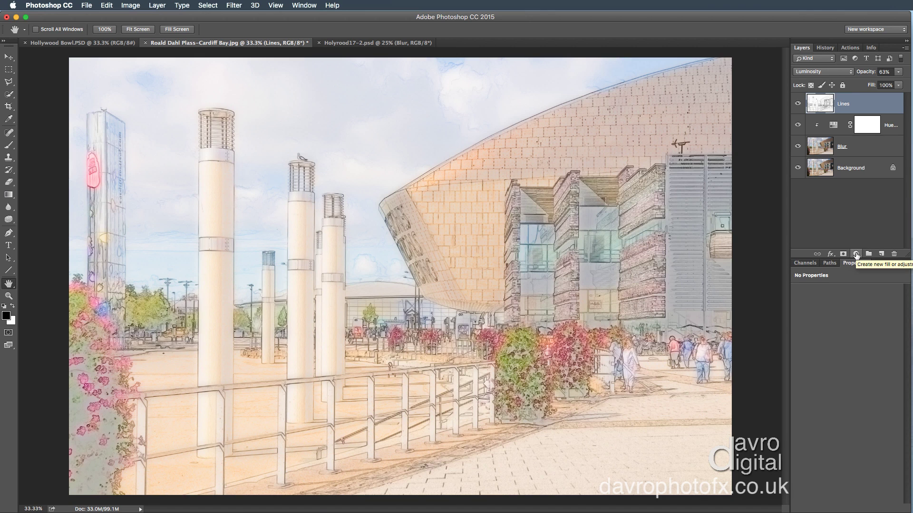
pyautogui.click(856, 255)
pyautogui.click(862, 296)
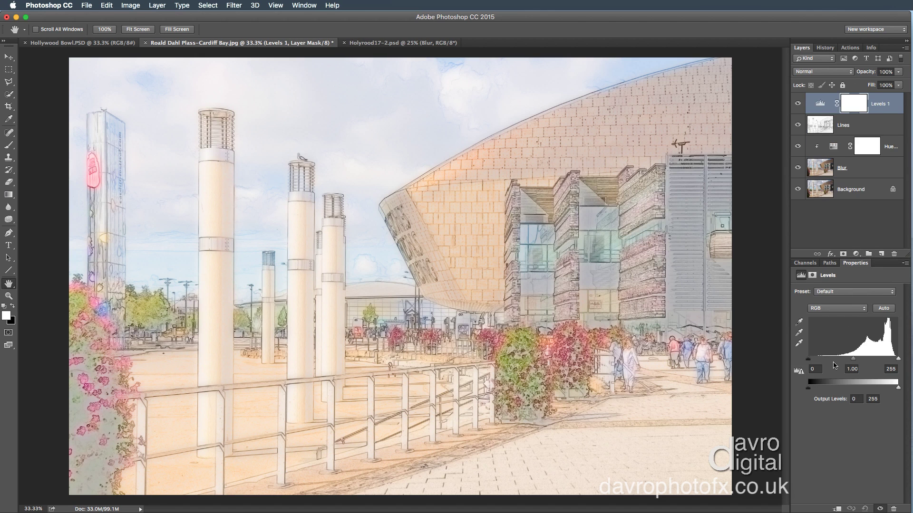
pyautogui.moveTo(898, 359); pyautogui.dragTo(896, 360)
pyautogui.moveTo(810, 361); pyautogui.dragTo(864, 363)
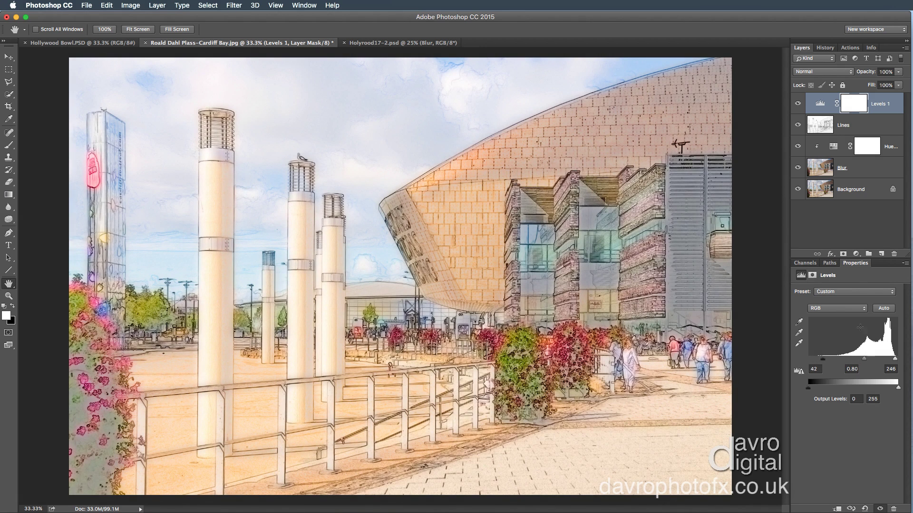
# - Stop recording the Hollywood bowl 2015 action and make its Gaussian Blur step open its dialog during playback
pyautogui.click(850, 49)
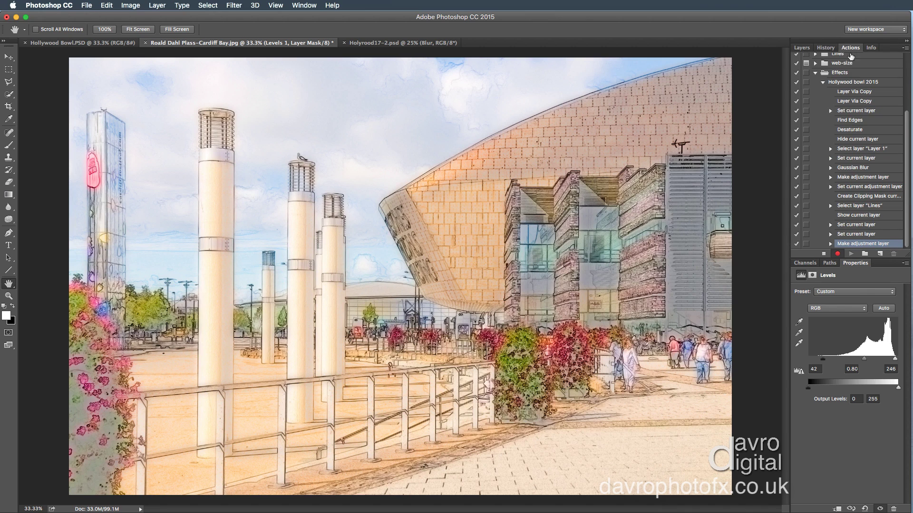
pyautogui.click(823, 255)
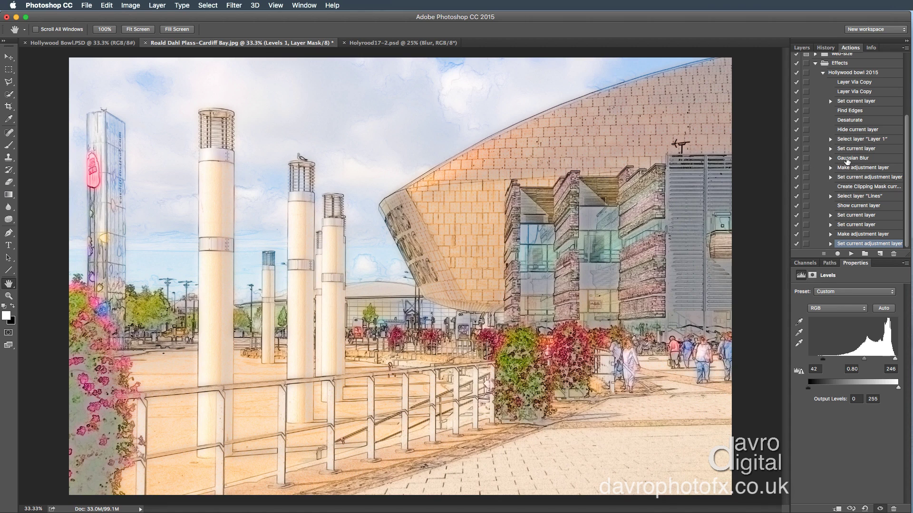
pyautogui.click(806, 158)
pyautogui.click(830, 159)
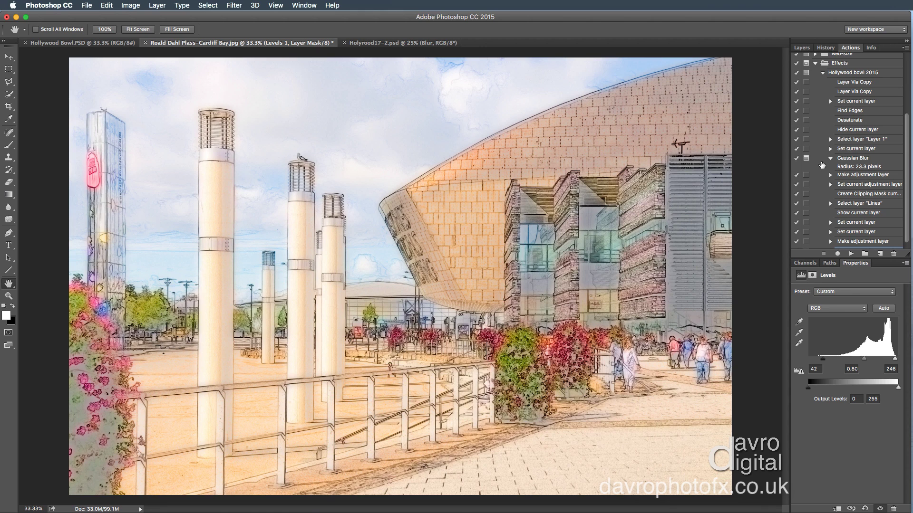
pyautogui.scroll(-1, 822, 164)
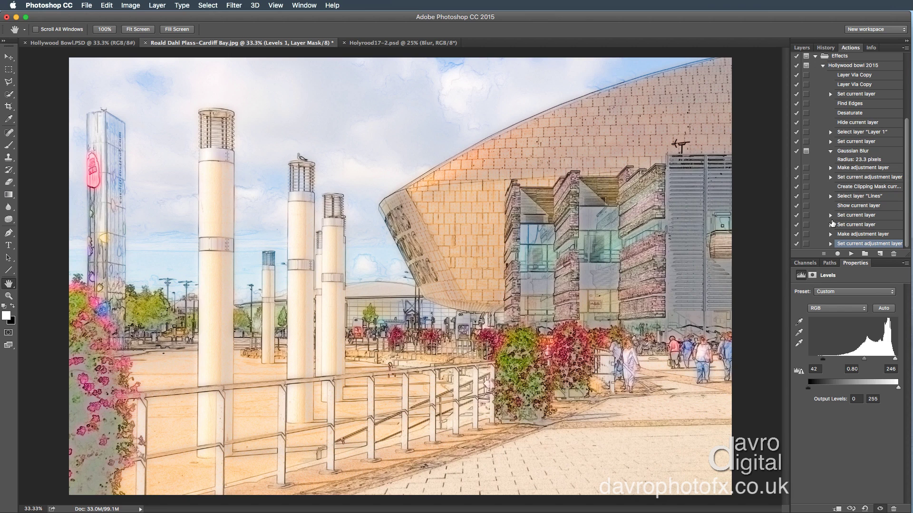
# - Revert the Roald Dahl Plass photo to its original opened state through the document history
pyautogui.click(803, 48)
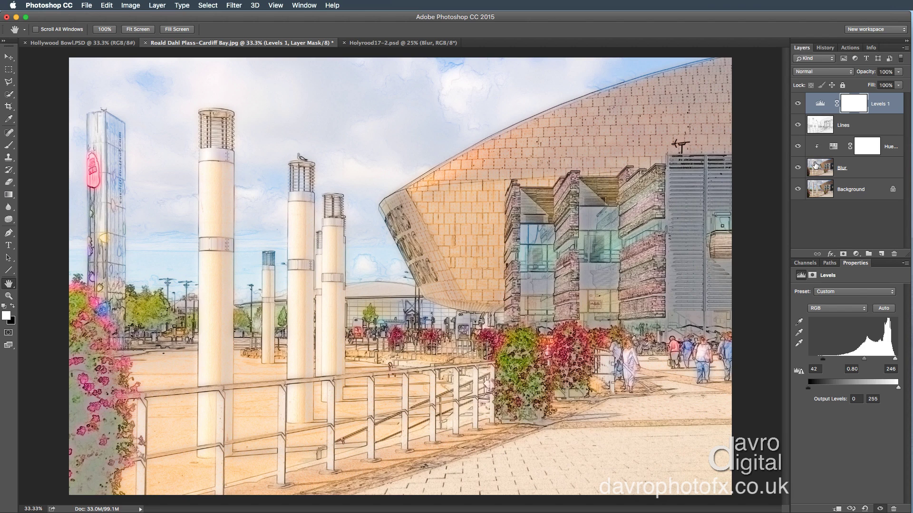
pyautogui.click(828, 48)
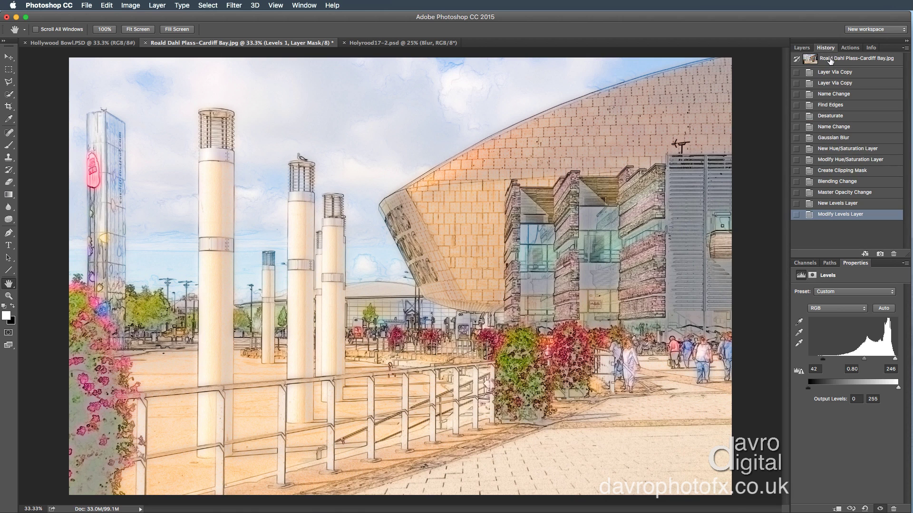
pyautogui.click(836, 58)
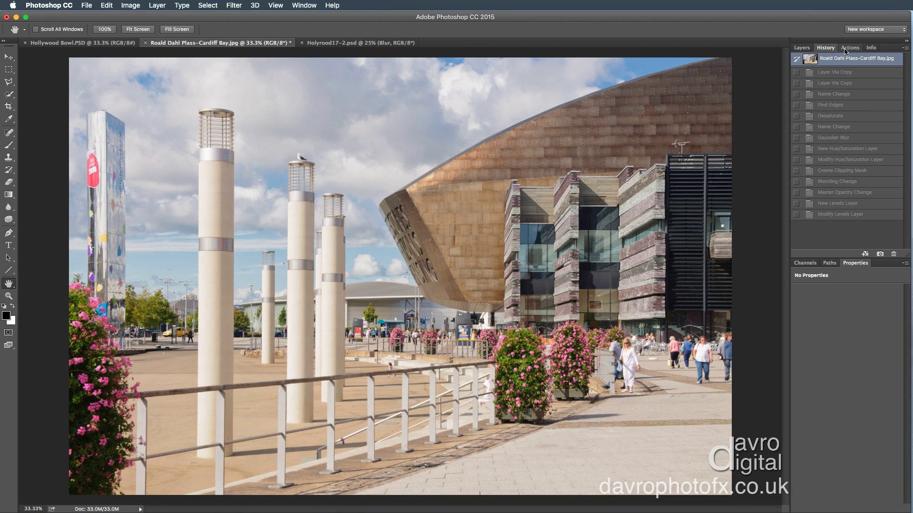
# - Play the Hollywood bowl 2015 action on the photo, accepting a Gaussian Blur radius of 23.3 pixels
pyautogui.click(850, 48)
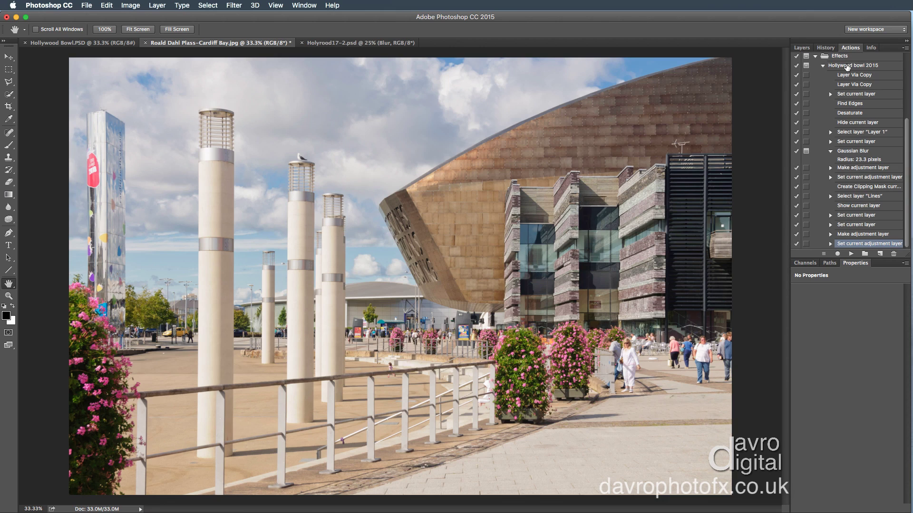
pyautogui.click(847, 68)
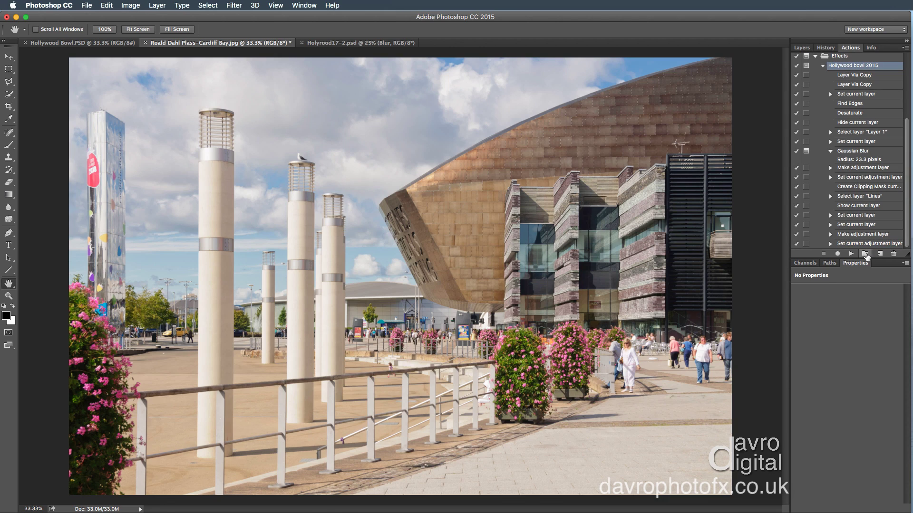
pyautogui.click(851, 255)
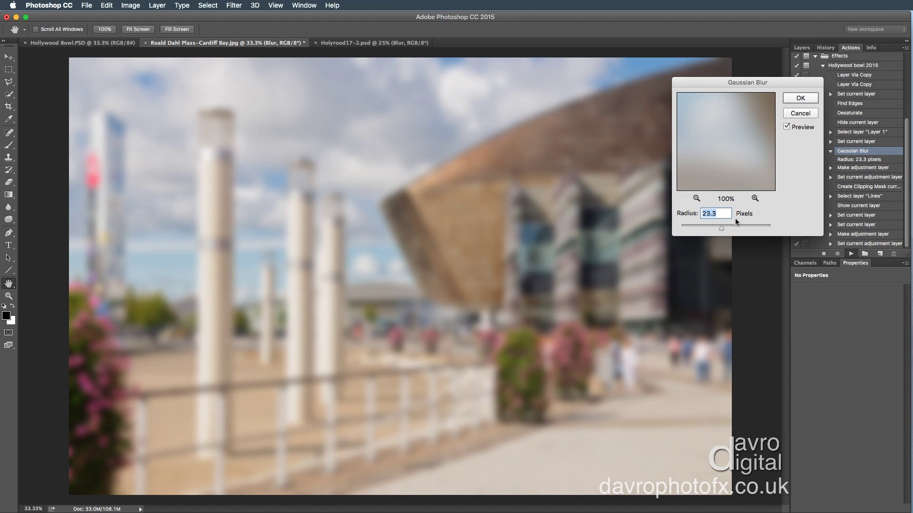
pyautogui.click(800, 98)
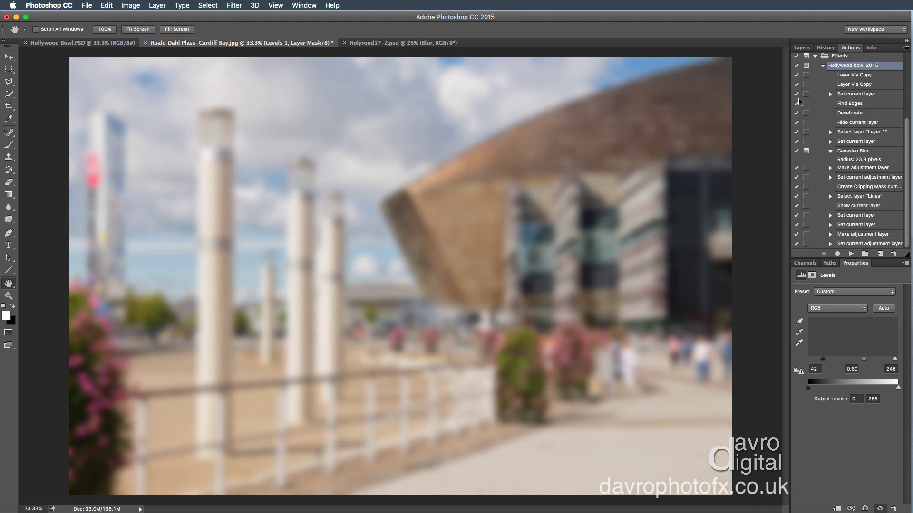
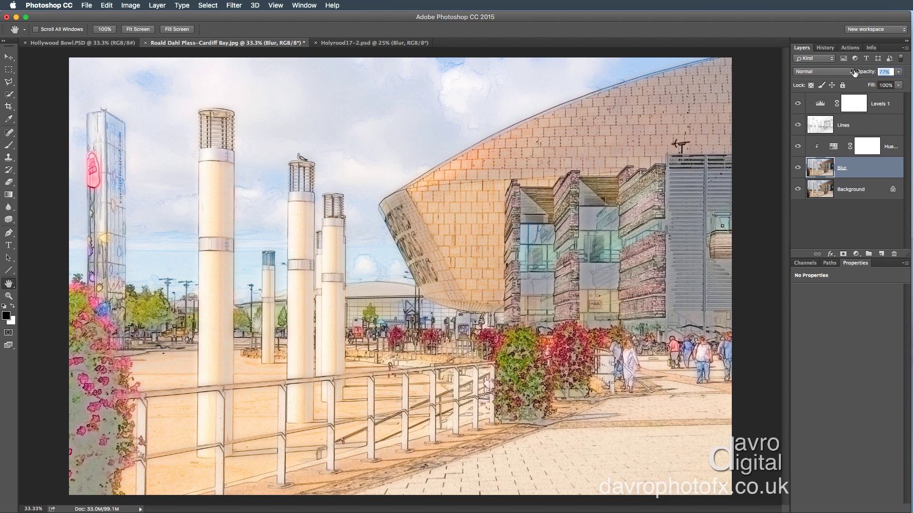
# - Try the Soft Light blend mode at 100% opacity on the Lines layer
pyautogui.click(837, 126)
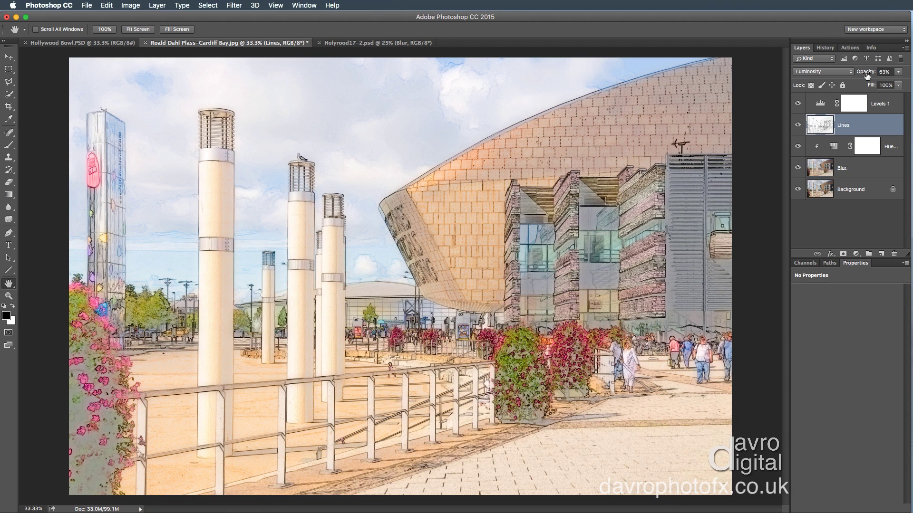
pyautogui.click(839, 71)
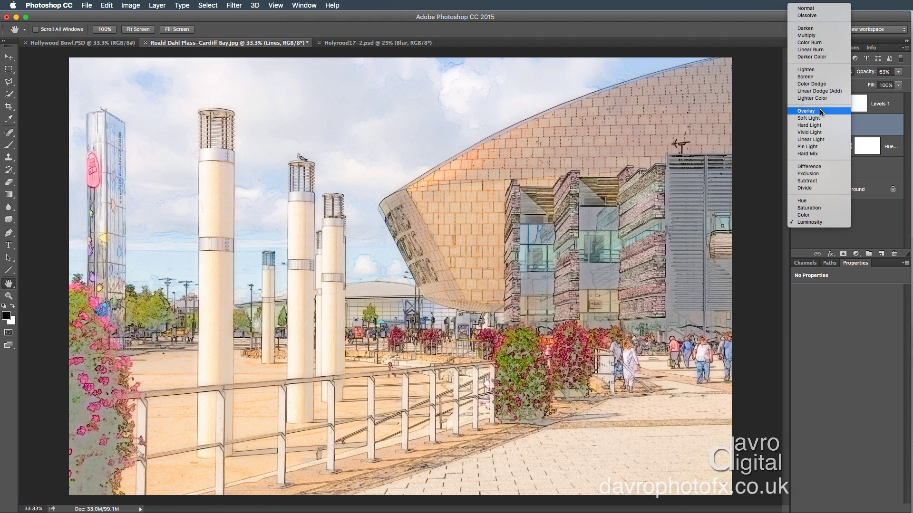
pyautogui.click(824, 120)
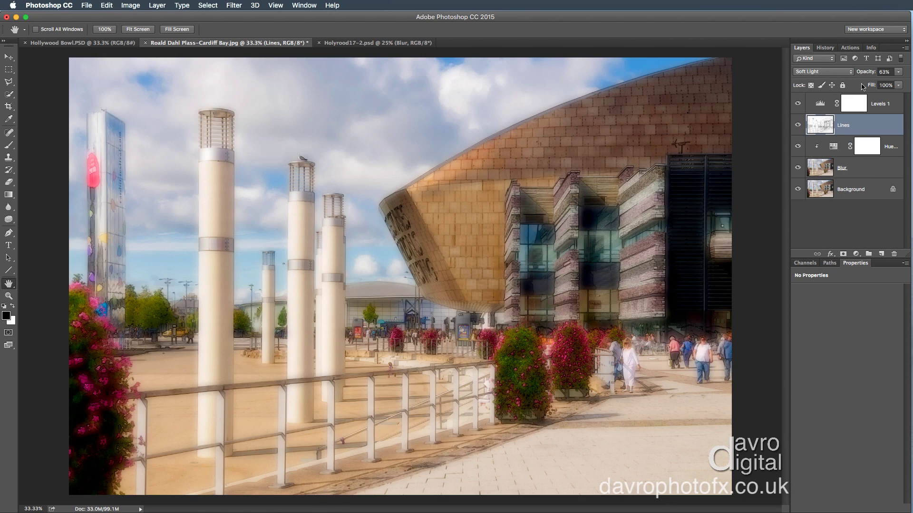
pyautogui.click(882, 73)
pyautogui.write('100')
pyautogui.press('Return')
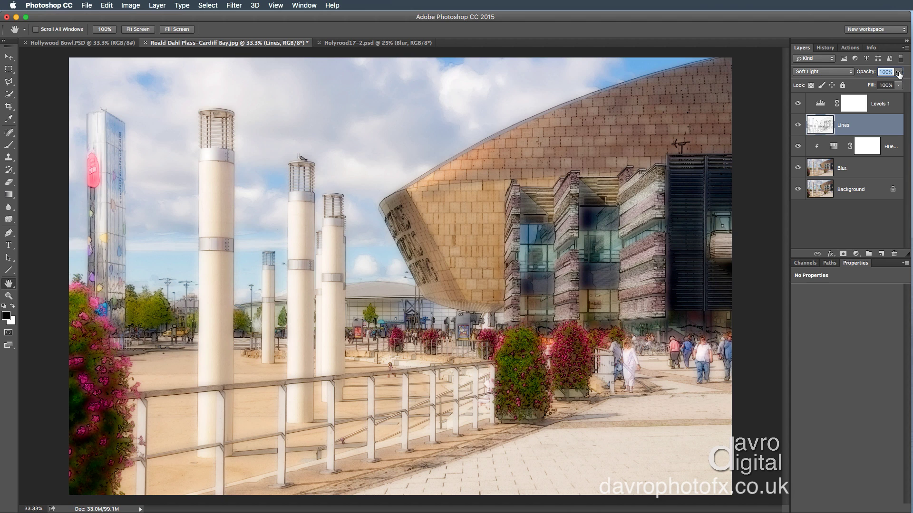
pyautogui.click(898, 73)
# - Set the Lines layer's blend mode to Luminosity and its opacity to 45%
pyautogui.click(817, 72)
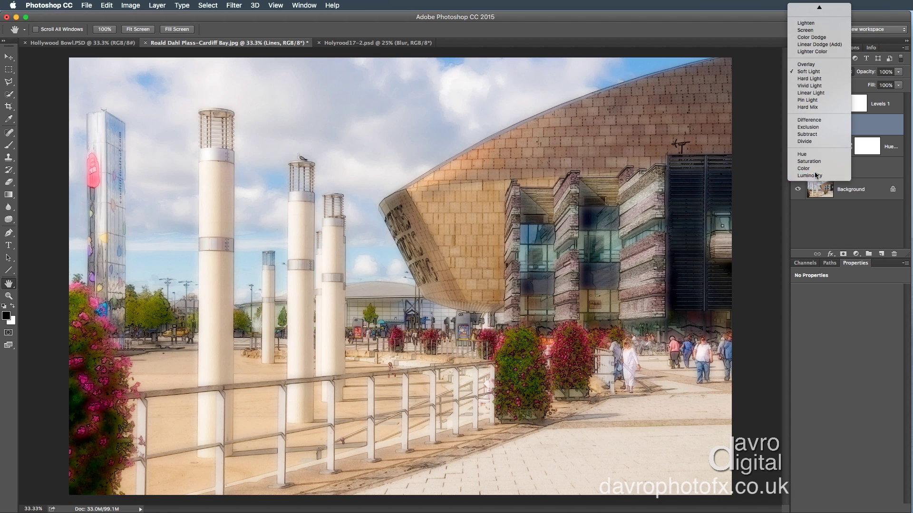
pyautogui.click(814, 174)
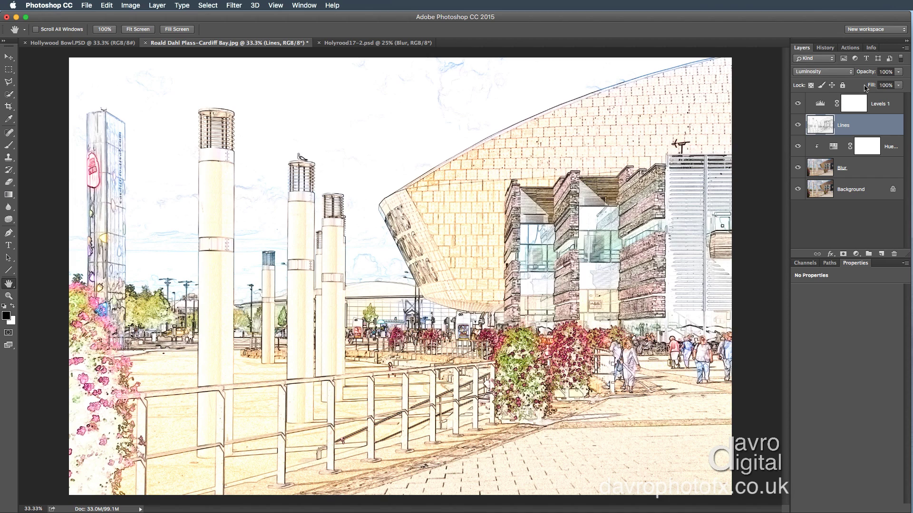
pyautogui.moveTo(869, 72); pyautogui.dragTo(844, 74)
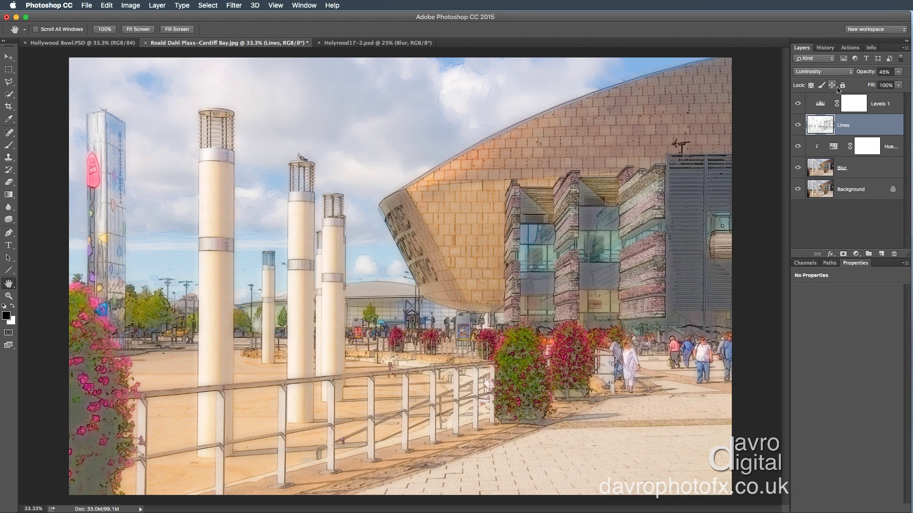
# - Fine-tune the midtones of the Levels adjustment and set the Hue/Saturation layer's saturation to +28
pyautogui.click(820, 102)
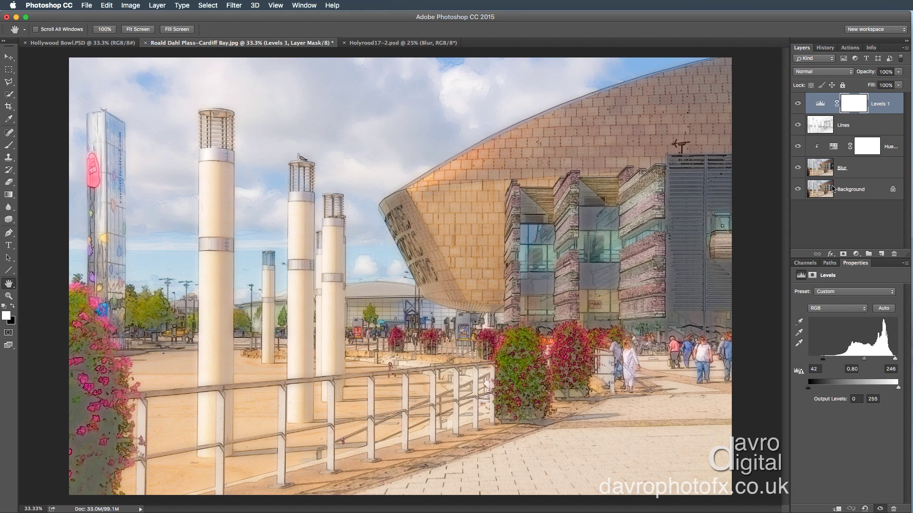
pyautogui.moveTo(864, 360); pyautogui.dragTo(863, 361)
pyautogui.click(837, 148)
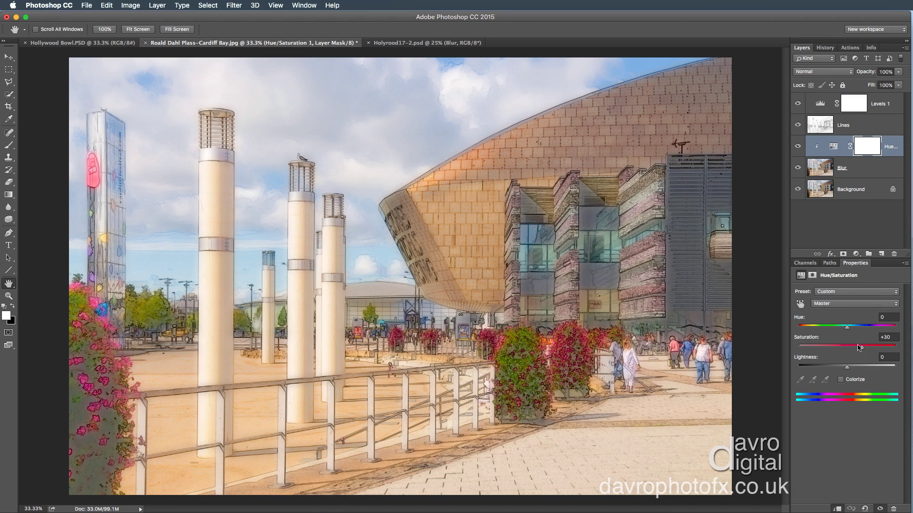
pyautogui.moveTo(865, 352); pyautogui.dragTo(858, 350)
# - Adjust the saturation of the blue sky and the red clothing directly on the image with the Hue/Saturation targeted adjustment tool
pyautogui.click(800, 304)
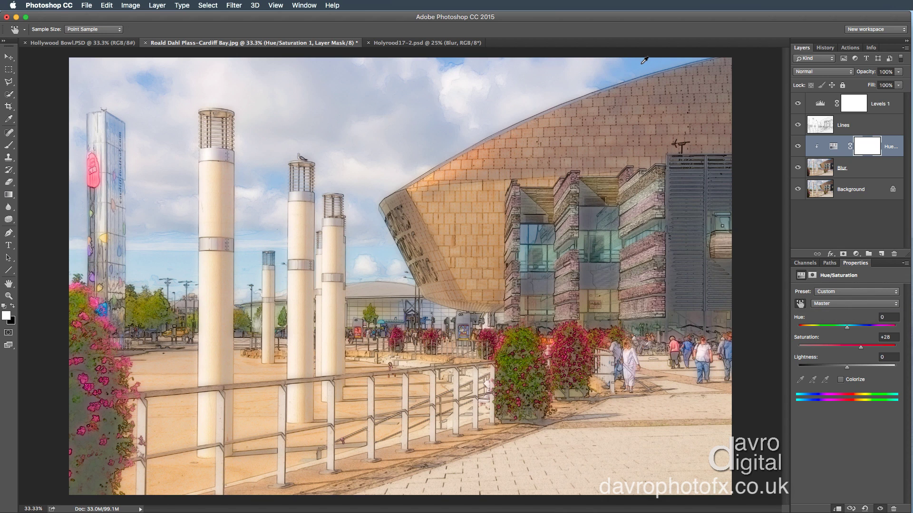
pyautogui.moveTo(644, 62)
pyautogui.mouseDown()
pyautogui.moveTo(658, 67)
pyautogui.moveTo(646, 63)
pyautogui.mouseUp()
pyautogui.click(675, 347)
pyautogui.moveTo(677, 349); pyautogui.dragTo(682, 348)
# - Switch to Holyrood17-2.psd, review its Lines, Hue/Saturation and Levels settings, and examine the line detail at 100%
pyautogui.click(394, 44)
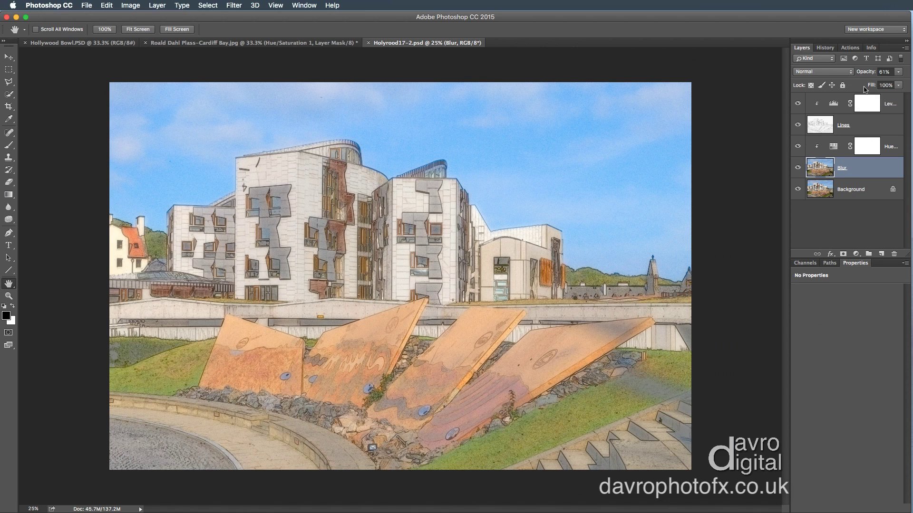
pyautogui.click(828, 126)
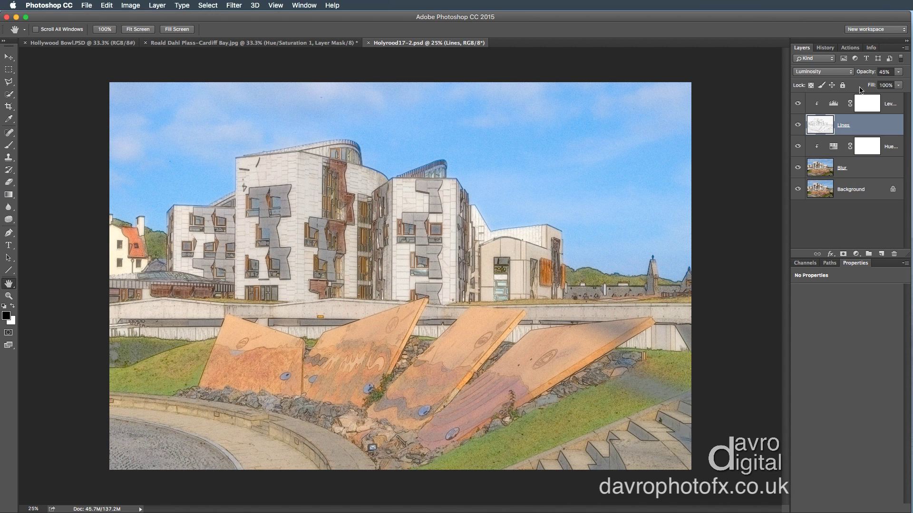
pyautogui.click(833, 146)
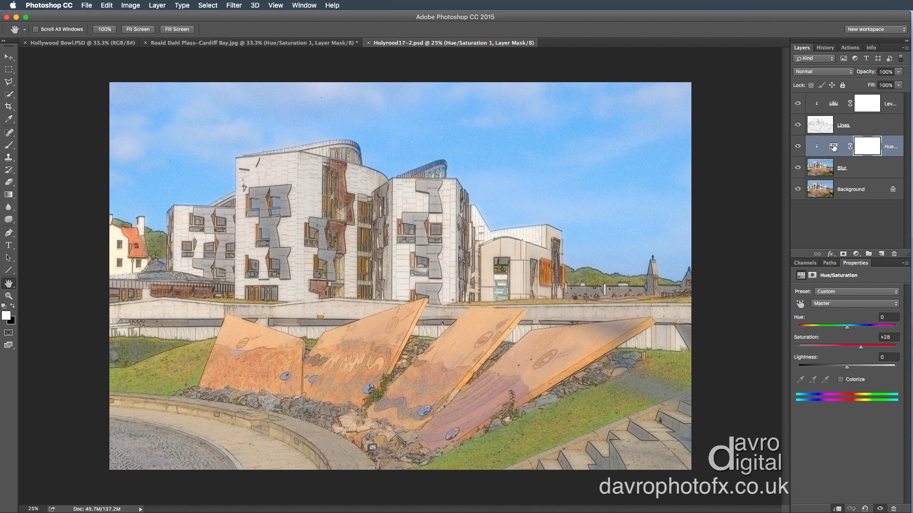
pyautogui.click(833, 104)
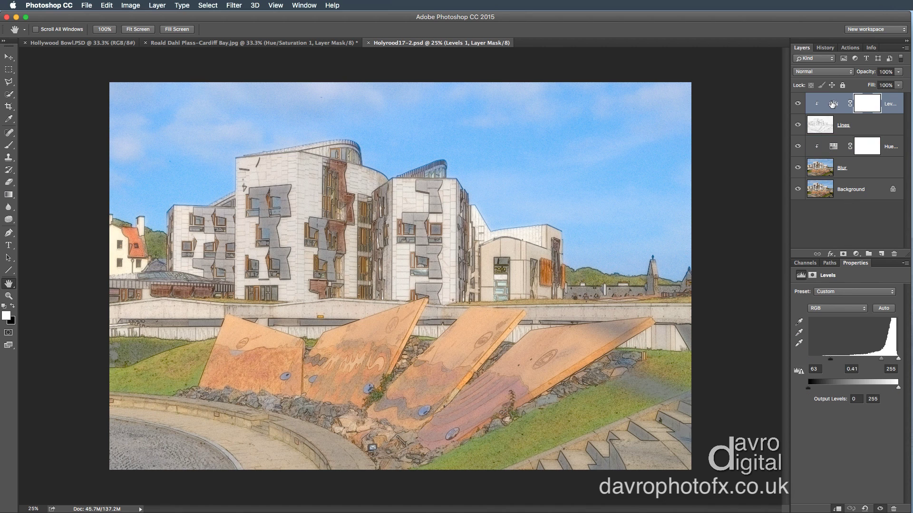
pyautogui.click(540, 233)
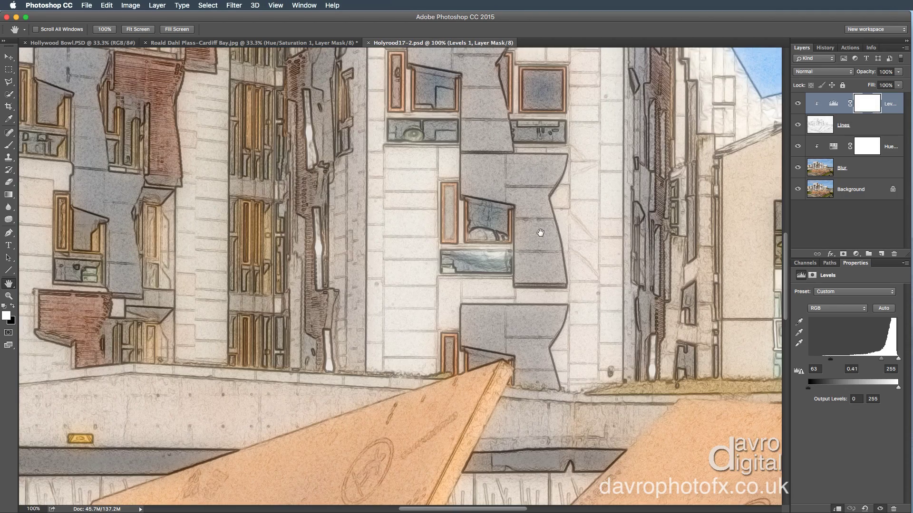
pyautogui.moveTo(528, 197); pyautogui.dragTo(294, 21)
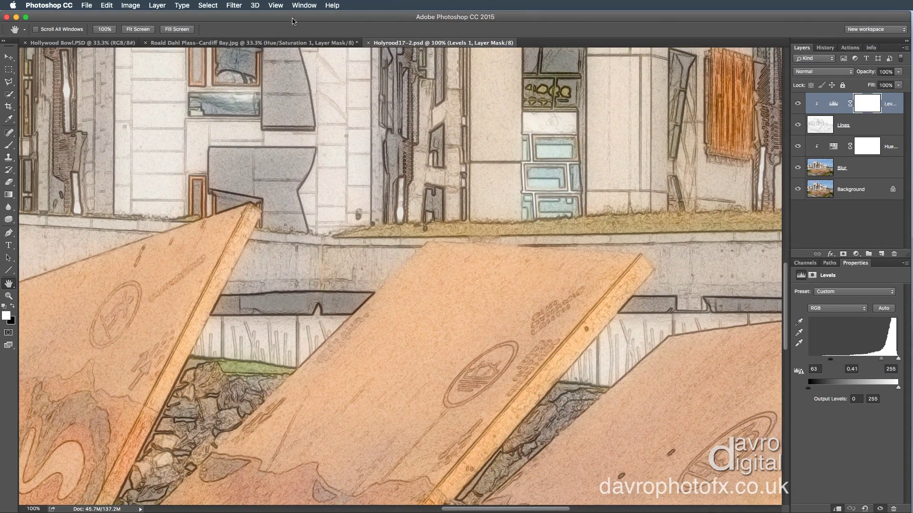
# - Return to the Roald Dahl Plass photo, inspect the effect around the flowers and people at 100%, and fit the image to the screen
pyautogui.click(265, 43)
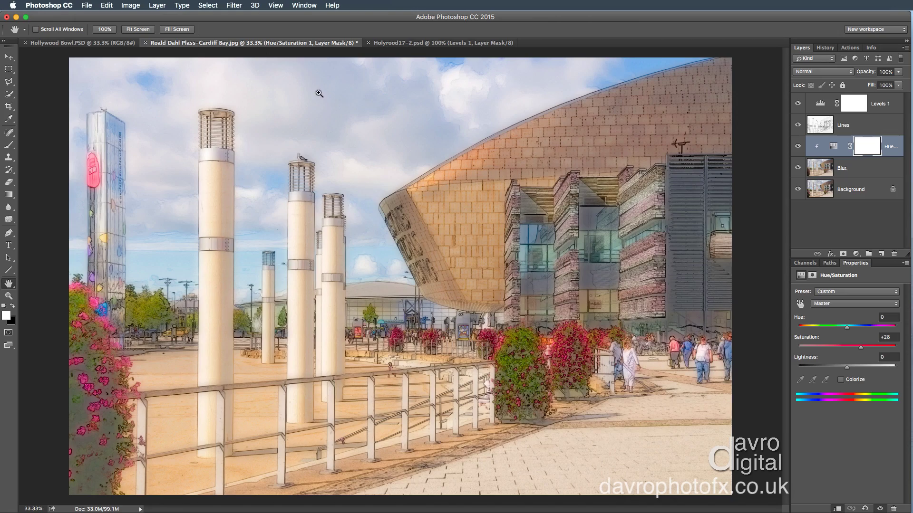
pyautogui.press('super+plus')
pyautogui.press('super+plus')
pyautogui.press('super+plus')
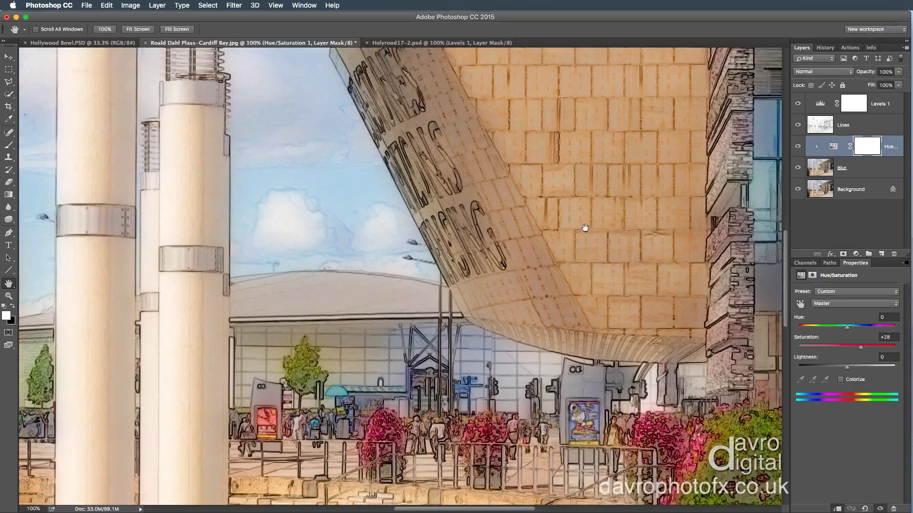
pyautogui.moveTo(584, 228); pyautogui.dragTo(265, 154)
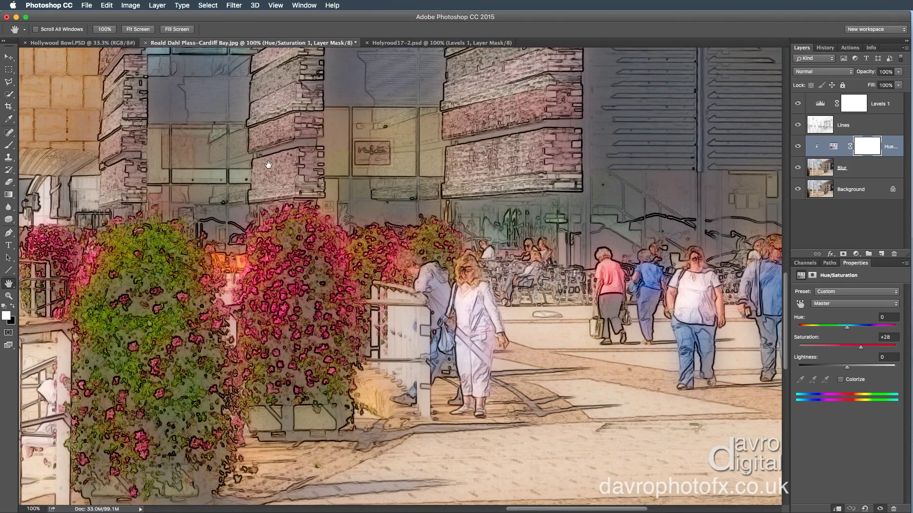
pyautogui.press('super+0')
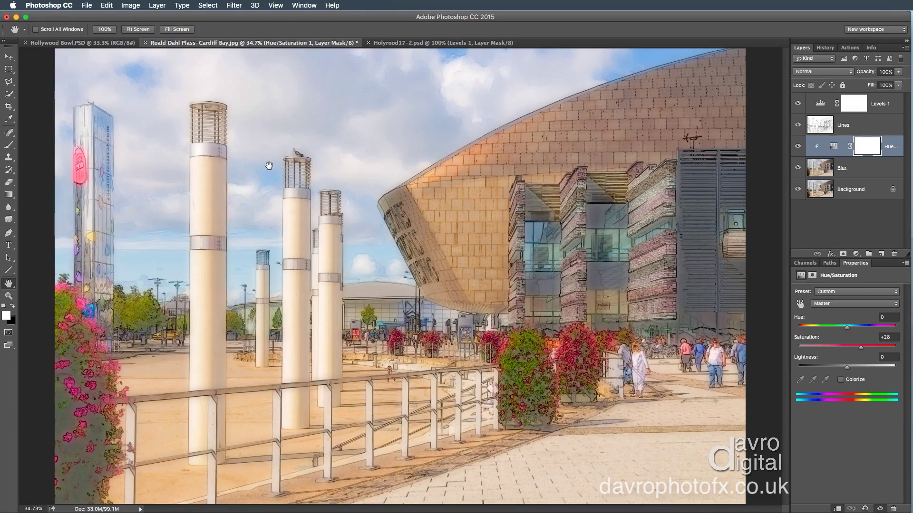
# - Review the recorded Hollywood bowl 2015 action among the saved actions, then collapse and select its Effects set
pyautogui.click(849, 48)
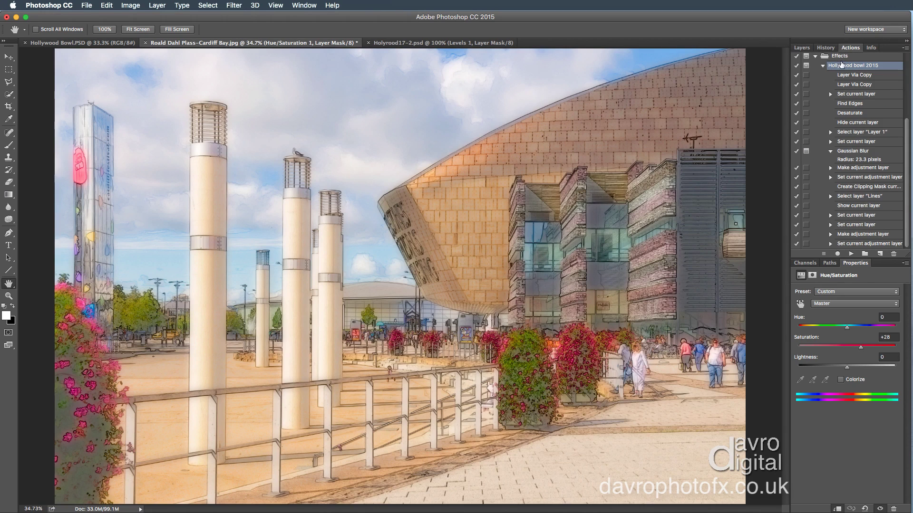
pyautogui.scroll(3, 838, 71)
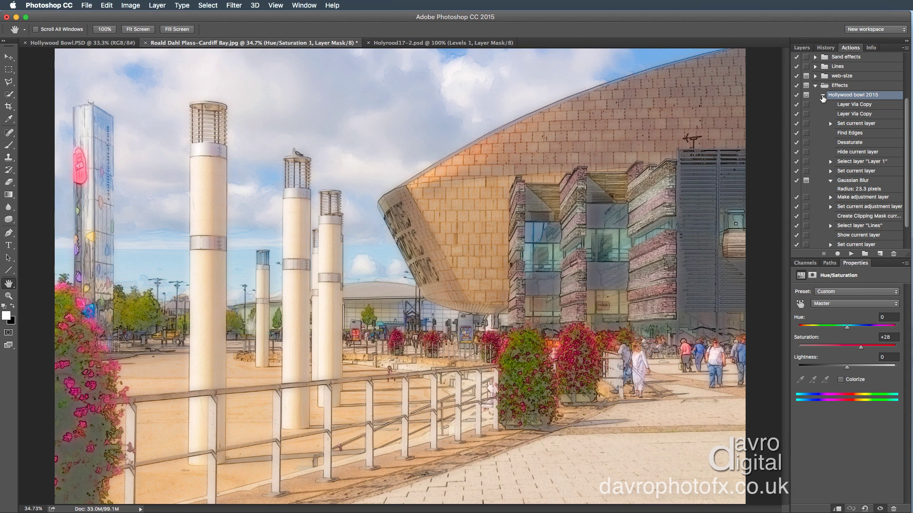
pyautogui.click(815, 85)
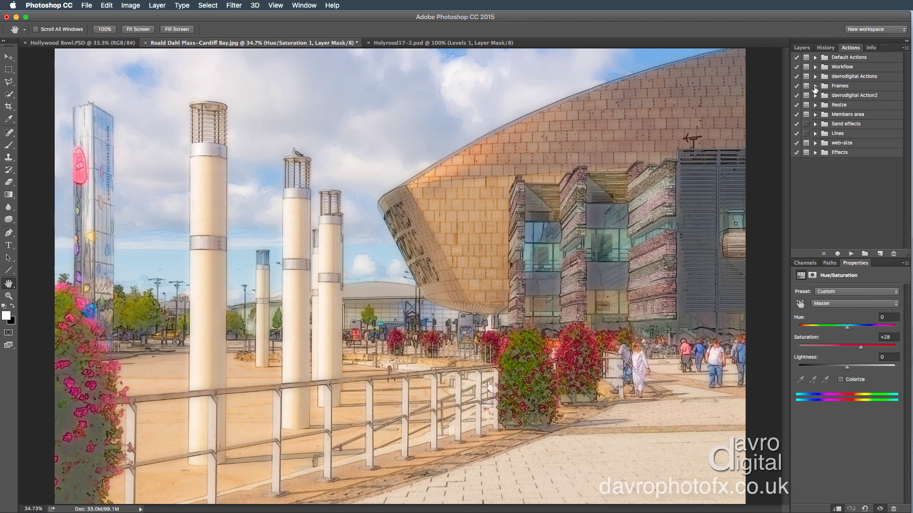
pyautogui.click(838, 153)
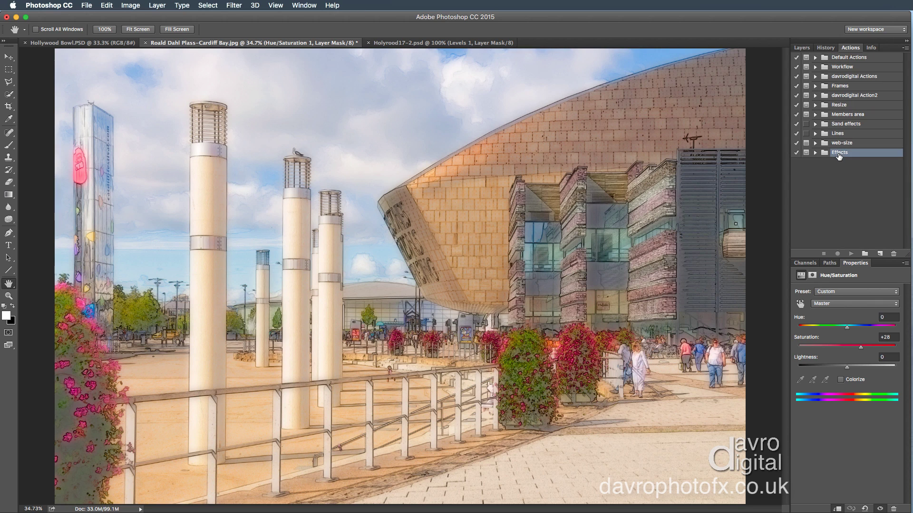
# - Duplicate the Hayes Island effect action in the davrodigital Actions set
pyautogui.click(815, 76)
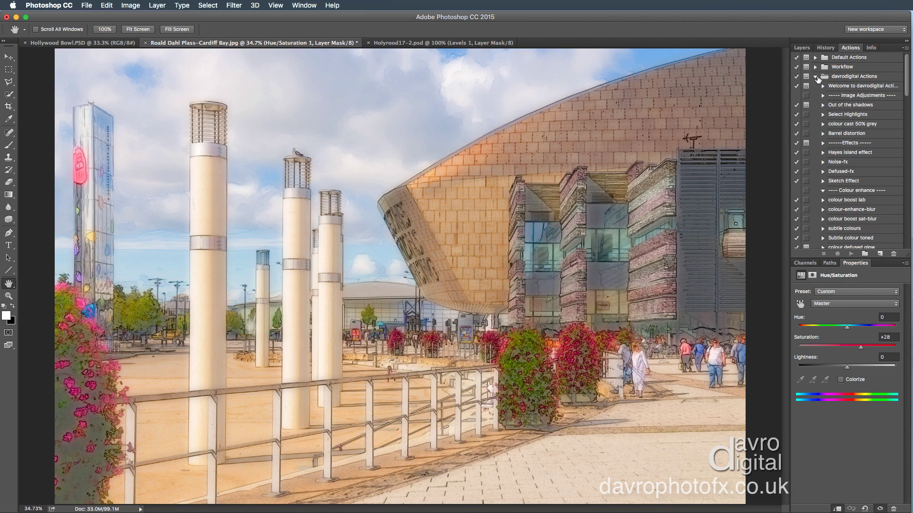
pyautogui.click(847, 153)
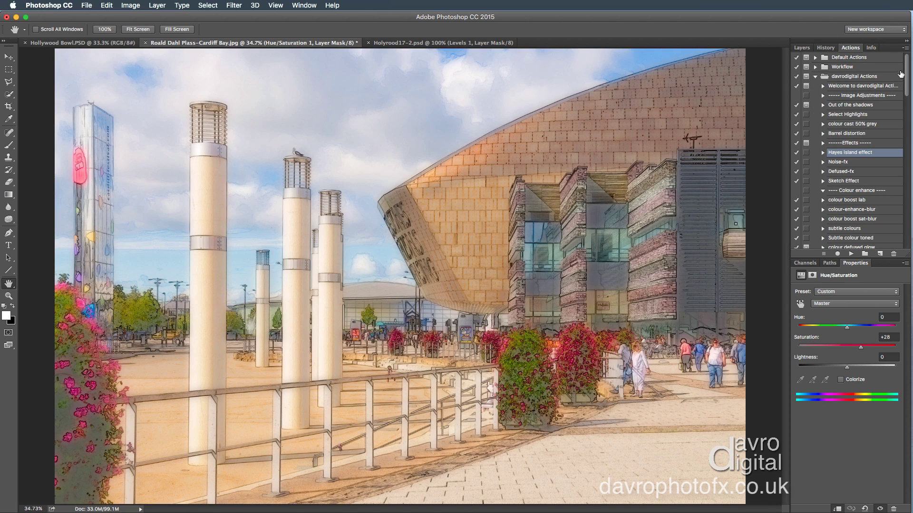
pyautogui.click(903, 50)
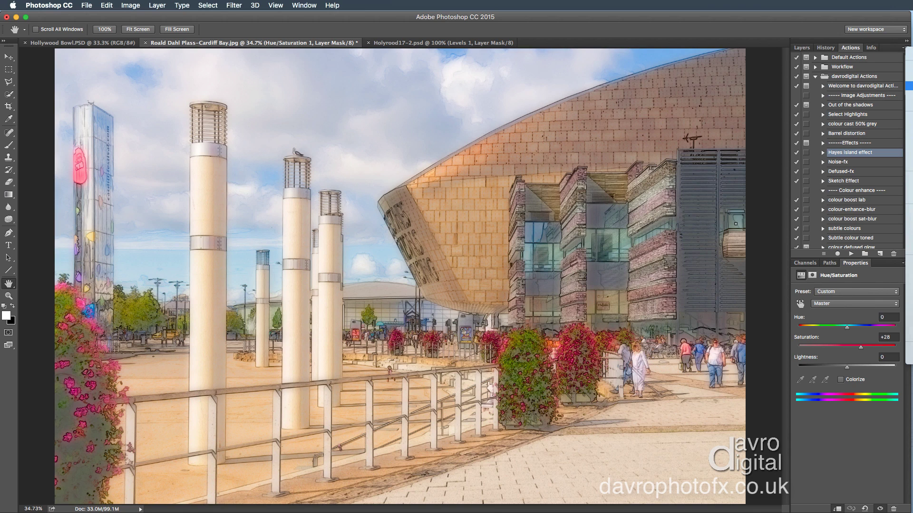
pyautogui.click(909, 85)
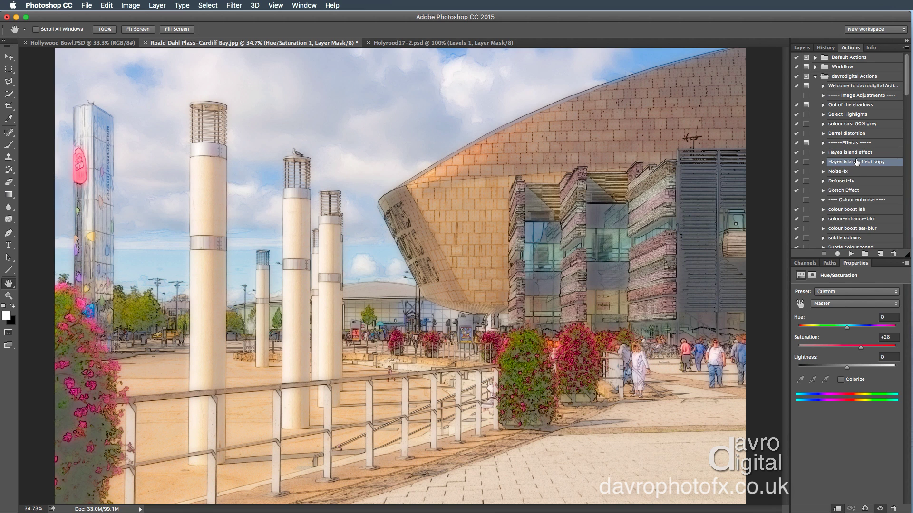
# - Move the duplicated Hayes Island effect action into the Effects set and collapse the Hollywood bowl 2015 action's recorded commands
pyautogui.moveTo(854, 163); pyautogui.dragTo(862, 248)
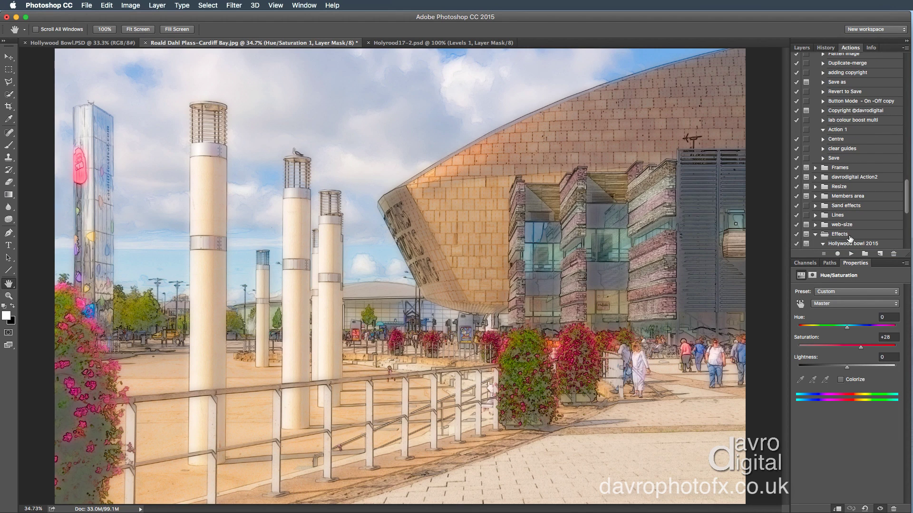
pyautogui.scroll(-5, 863, 248)
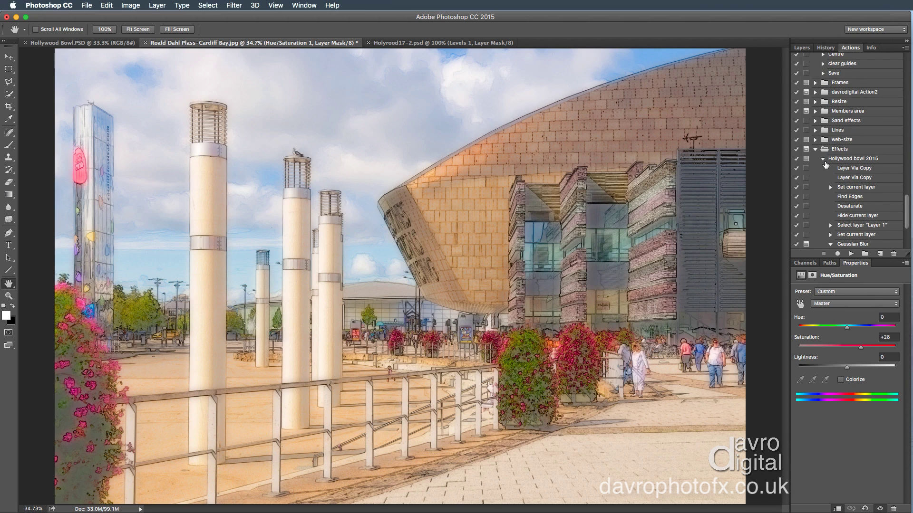
pyautogui.click(823, 160)
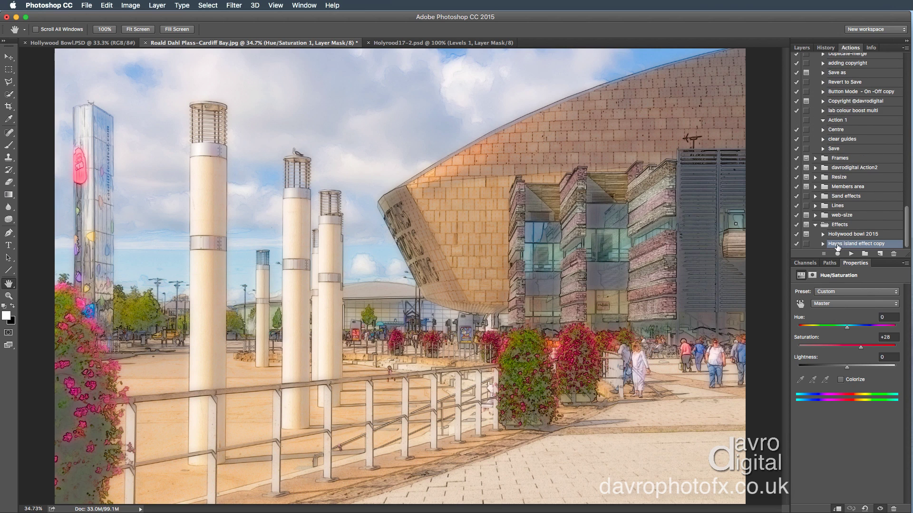
# - Rename the copied action in the Effects set to Hayes Island effect
pyautogui.doubleClick(872, 243)
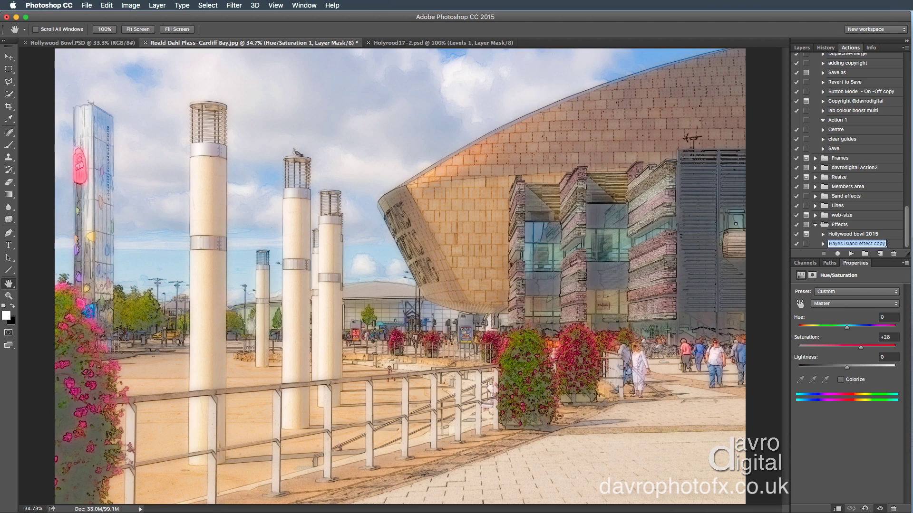
pyautogui.click(886, 243)
pyautogui.press('BackSpace')
pyautogui.press('BackSpace')
pyautogui.press('BackSpace')
pyautogui.press('BackSpace')
pyautogui.press('BackSpace')
pyautogui.click(884, 246)
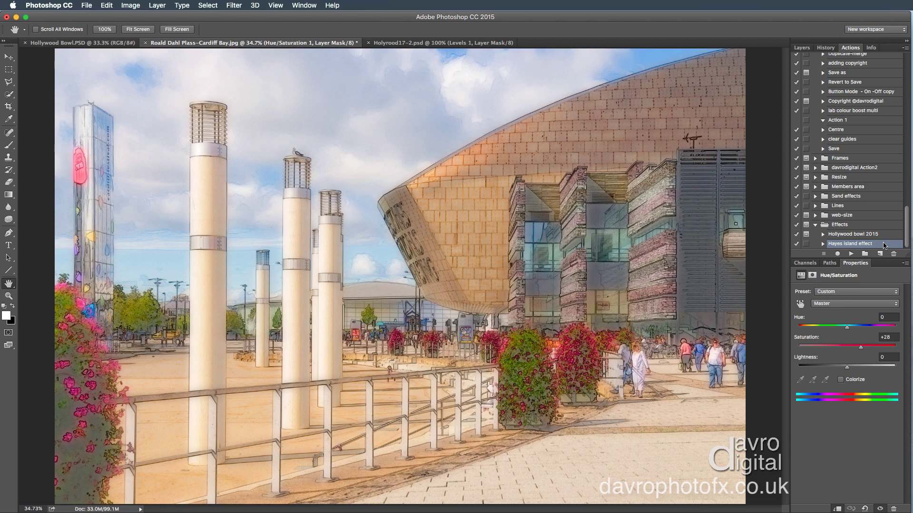
# - Collapse the Effects set and save it to the Desktop as Effects.atn, replacing the existing file
pyautogui.click(816, 226)
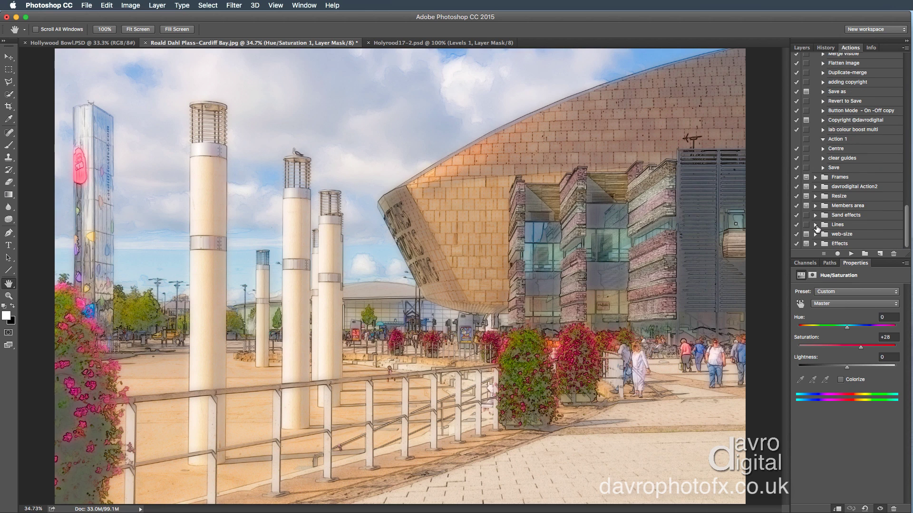
pyautogui.click(839, 244)
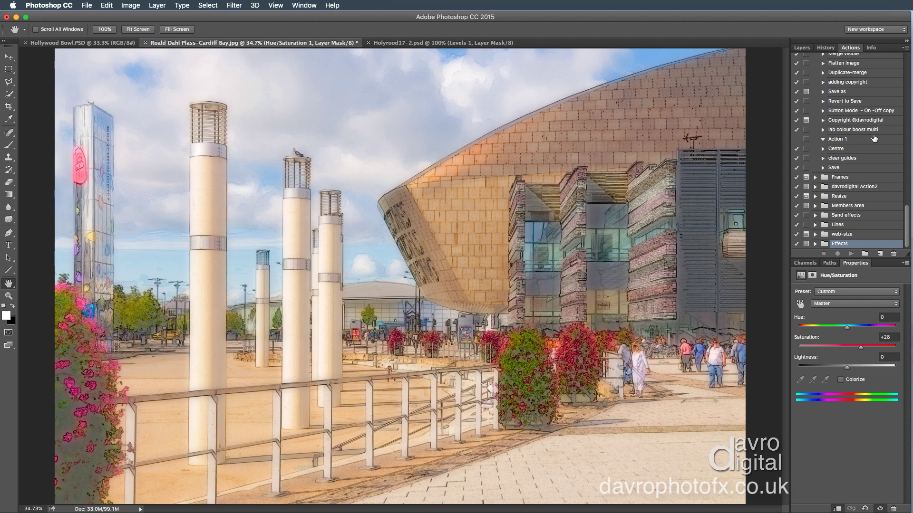
pyautogui.click(904, 49)
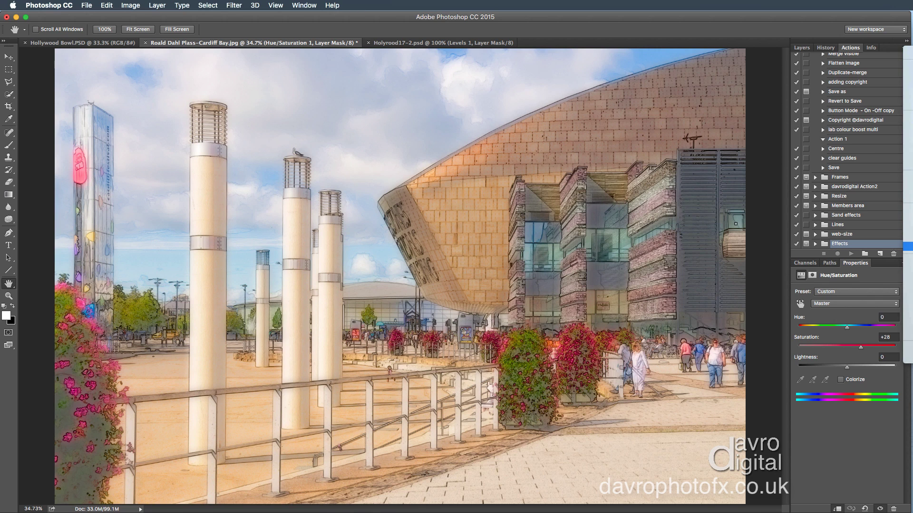
pyautogui.click(908, 246)
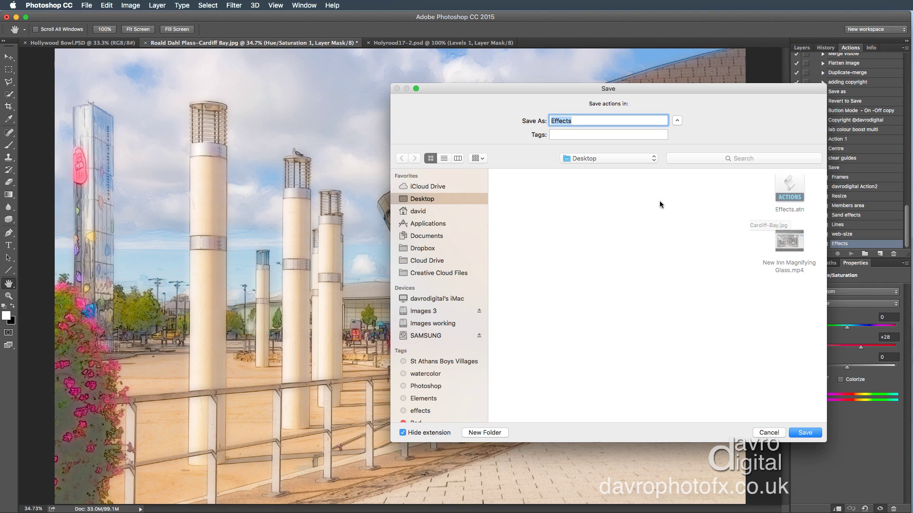
pyautogui.click(806, 433)
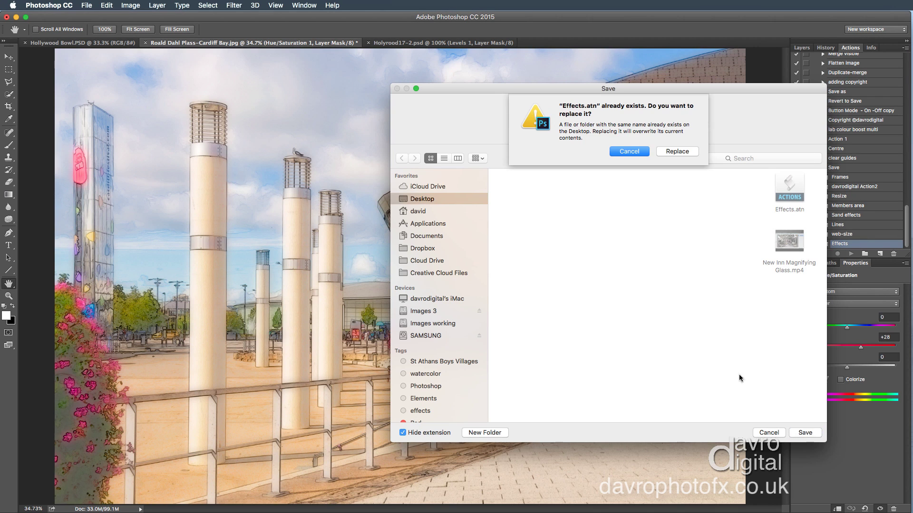
pyautogui.click(676, 153)
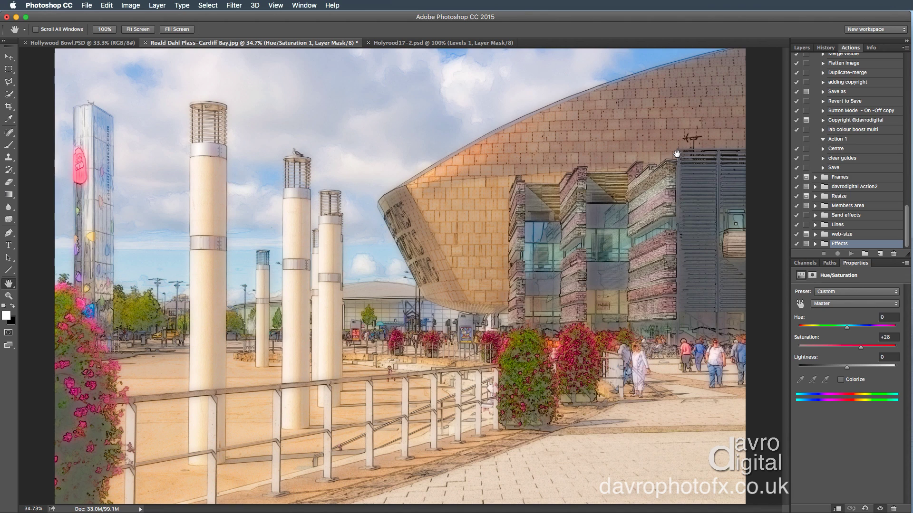